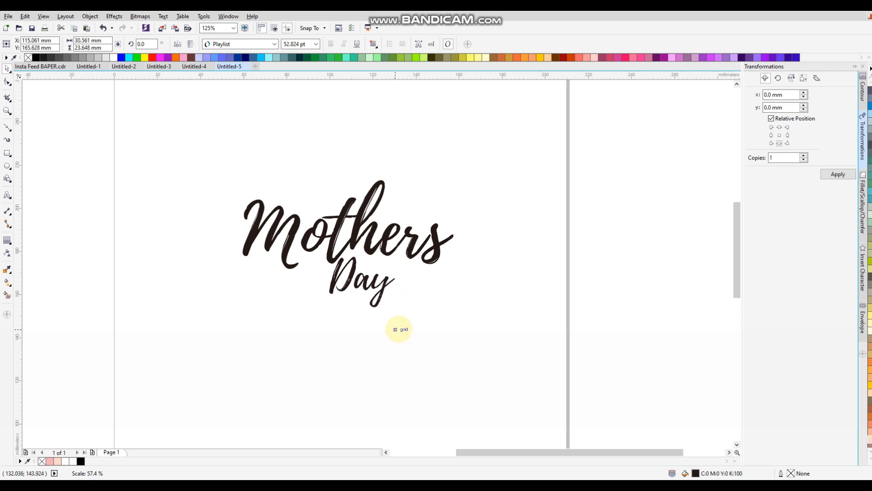
# Step: Move 'Day' up and to the right so it sits beneath the right side of 'Mothers'
pyautogui.moveTo(381, 297); pyautogui.dragTo(394, 291)
pyautogui.click(162, 159)
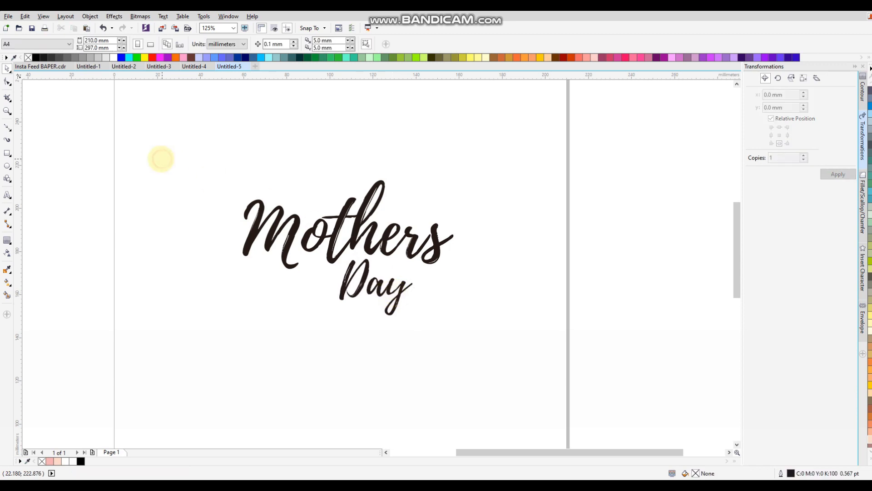
# Step: Draw a Bezier heart curve rising above 'Mothers' and ending at the tail of 'Day'
pyautogui.click(7, 127)
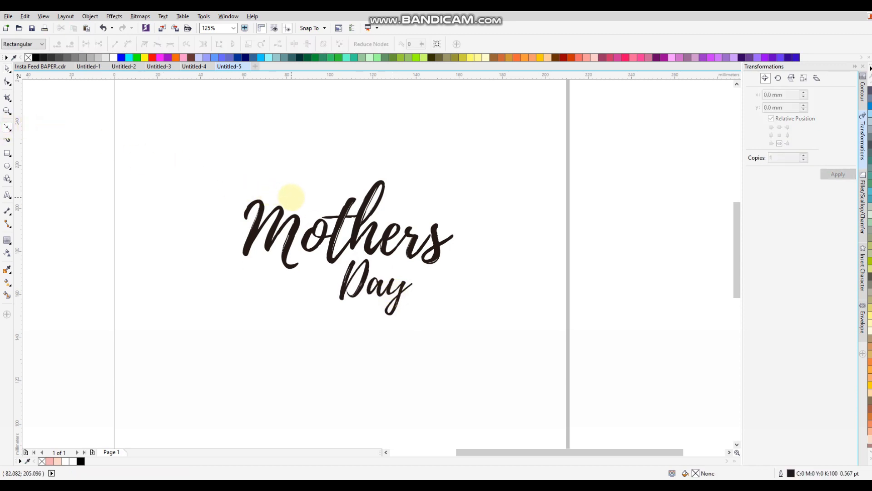
pyautogui.click(338, 185)
pyautogui.moveTo(388, 118); pyautogui.dragTo(454, 117)
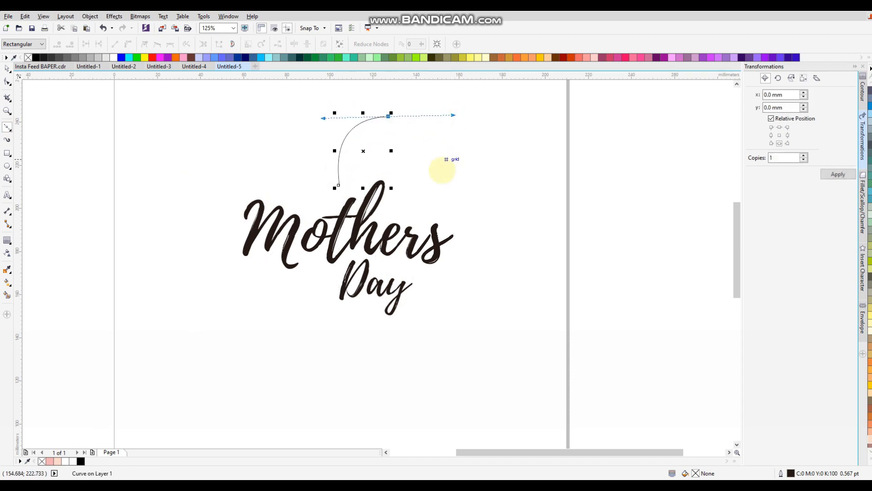
pyautogui.click(434, 185)
pyautogui.moveTo(497, 170); pyautogui.dragTo(525, 191)
pyautogui.moveTo(487, 266); pyautogui.dragTo(467, 288)
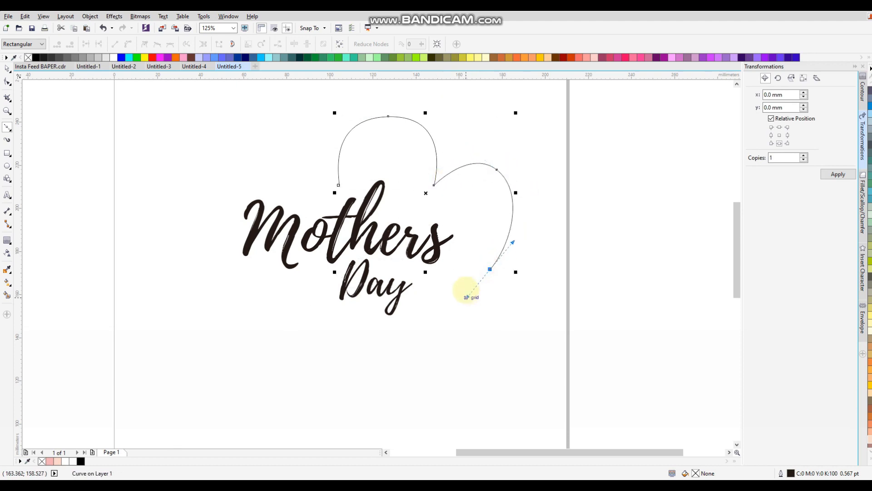
pyautogui.hotkey('ctrl', 'z')
pyautogui.moveTo(489, 255); pyautogui.dragTo(454, 282)
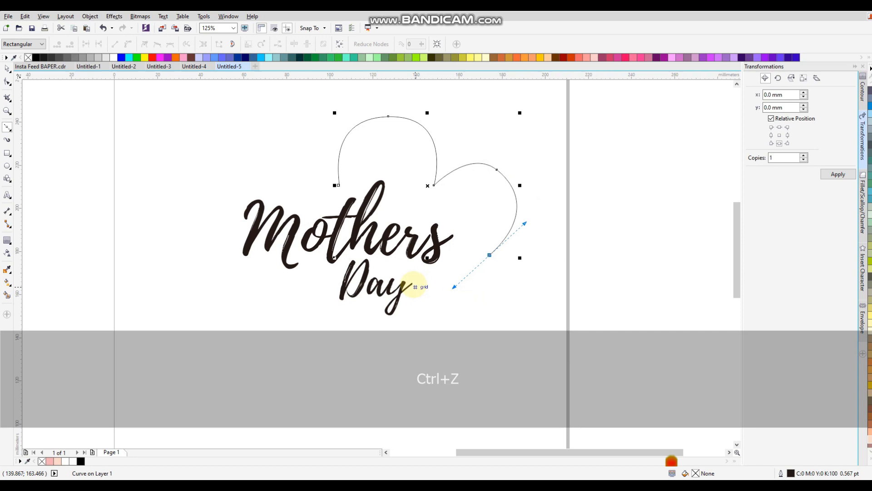
pyautogui.click(409, 291)
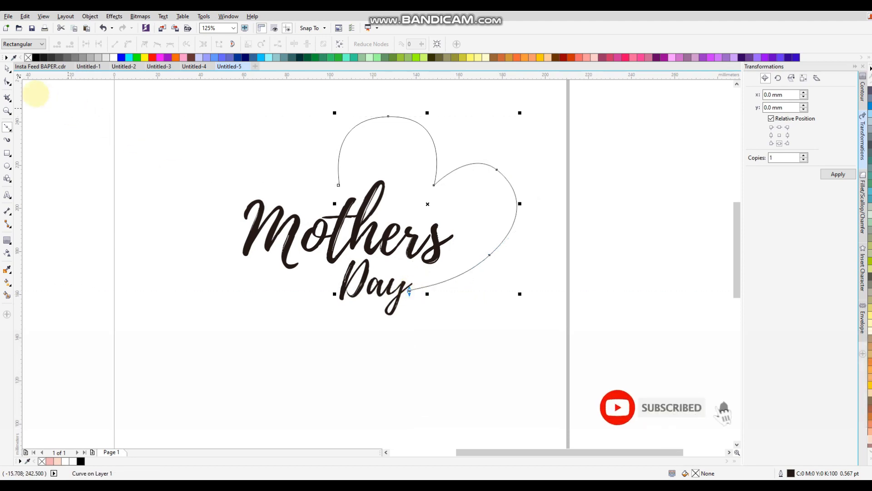
# Step: Scale the heart curve down to 94.3% around its centre and select its top node
pyautogui.click(7, 68)
pyautogui.moveTo(519, 293)
pyautogui.mouseDown()
pyautogui.moveTo(511, 291)
pyautogui.moveTo(514, 281)
pyautogui.mouseUp()
pyautogui.click(7, 81)
pyautogui.click(390, 114)
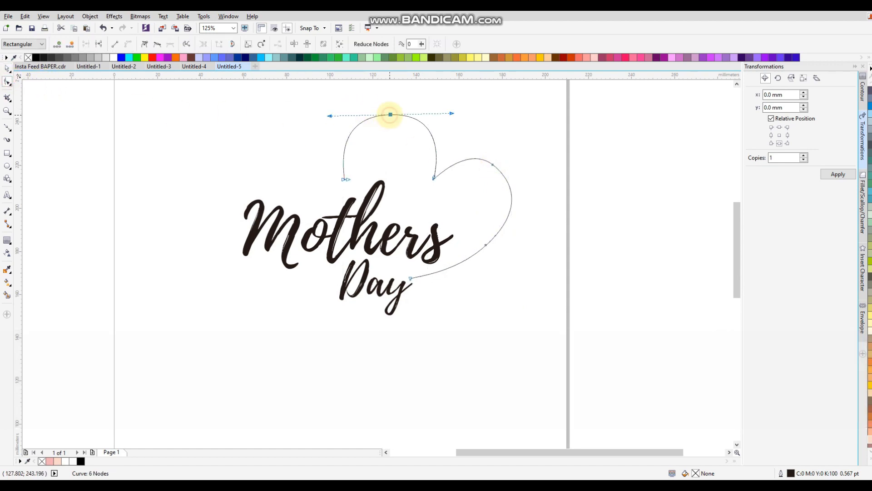
# Step: Reshape the heart's left arc, centre dip and right lobe by dragging its nodes
pyautogui.scroll(3, 391, 114)
pyautogui.moveTo(297, 244); pyautogui.dragTo(302, 268)
pyautogui.moveTo(272, 118); pyautogui.dragTo(288, 121)
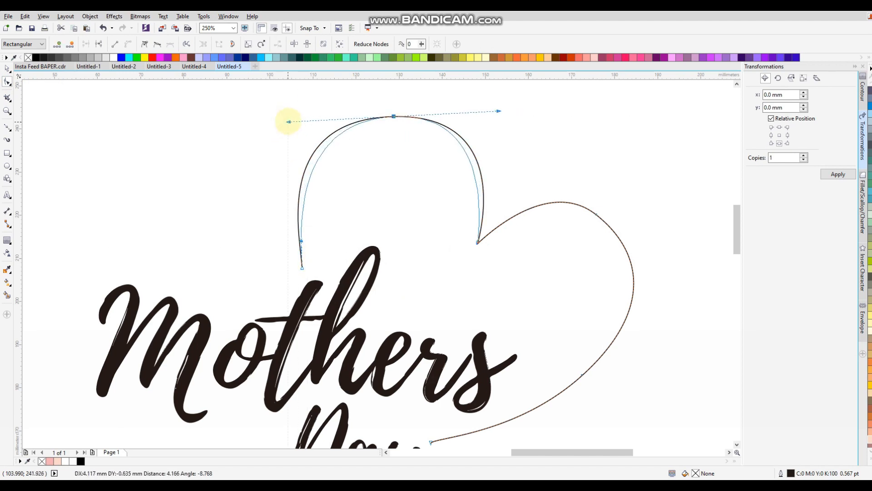
pyautogui.moveTo(477, 243); pyautogui.dragTo(467, 234)
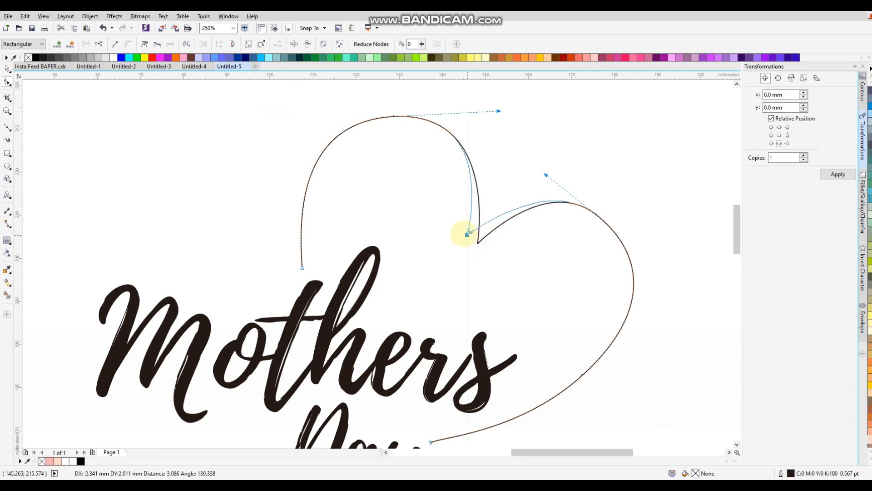
pyautogui.moveTo(596, 214); pyautogui.dragTo(602, 220)
pyautogui.moveTo(651, 259)
pyautogui.mouseDown()
pyautogui.moveTo(648, 287)
pyautogui.moveTo(650, 266)
pyautogui.mouseUp()
pyautogui.moveTo(649, 314); pyautogui.dragTo(642, 319)
pyautogui.moveTo(583, 373); pyautogui.dragTo(591, 352)
# Step: Move the heart's end onto the tail of 'Day' and bend its lower edge smoothly
pyautogui.scroll(-1, 585, 305)
pyautogui.scroll(2, 504, 385)
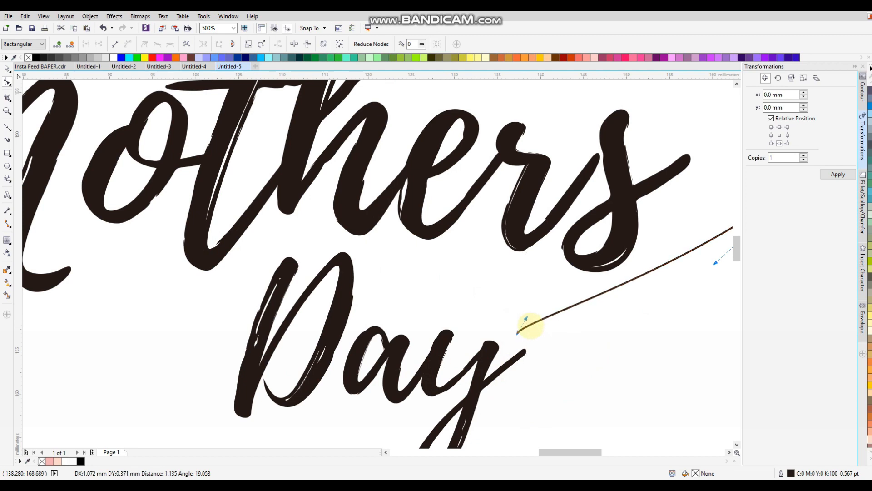
pyautogui.moveTo(518, 333); pyautogui.dragTo(581, 299)
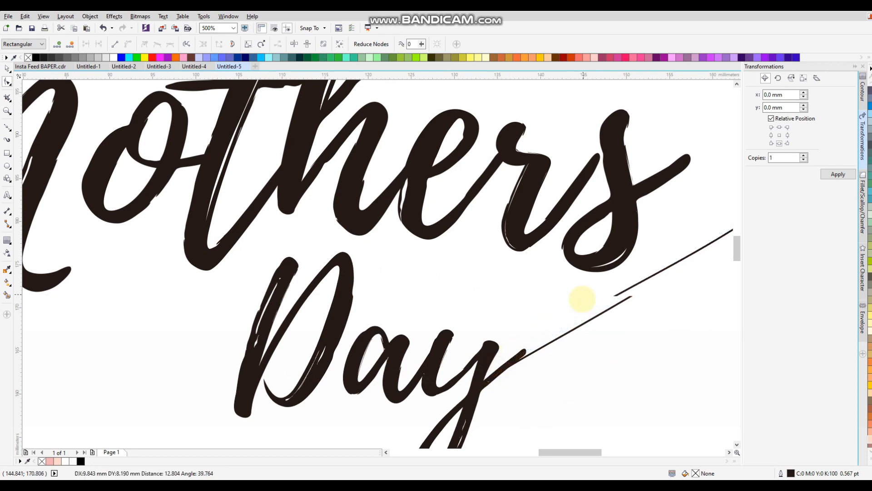
pyautogui.scroll(-2, 545, 291)
pyautogui.scroll(-2, 565, 267)
pyautogui.scroll(3, 582, 227)
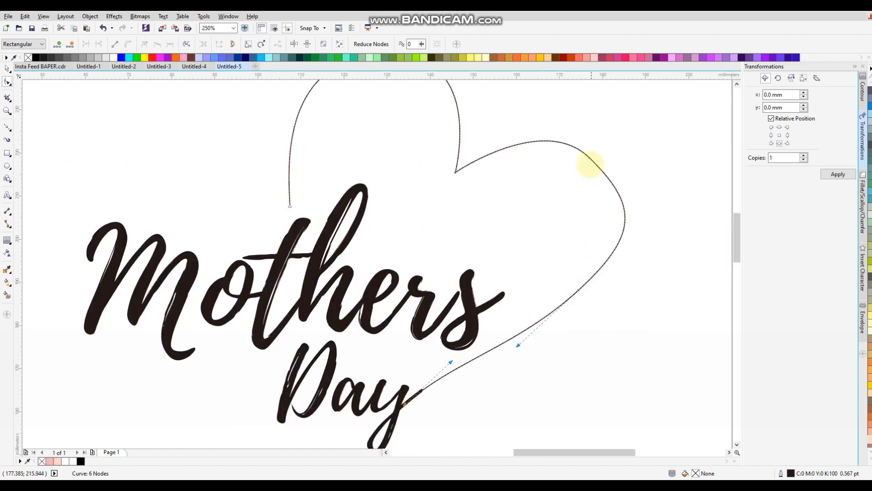
pyautogui.moveTo(639, 235); pyautogui.dragTo(625, 251)
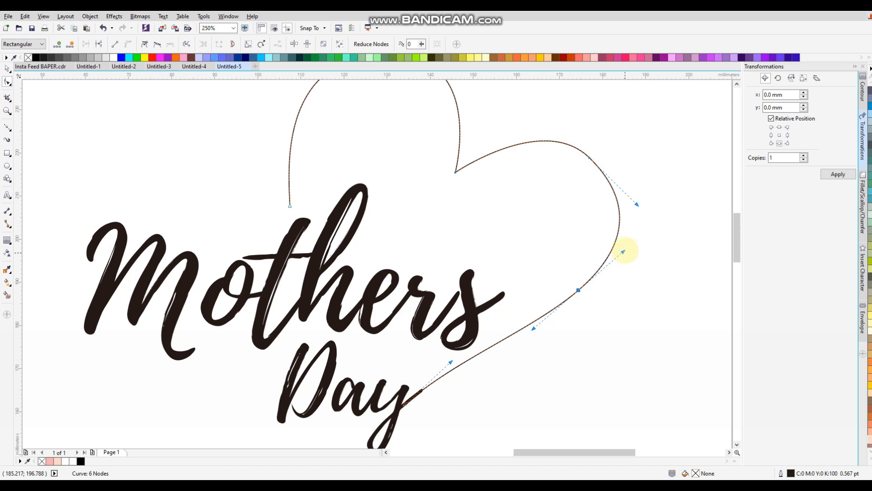
pyautogui.moveTo(638, 204); pyautogui.dragTo(635, 189)
pyautogui.scroll(-2, 573, 214)
pyautogui.scroll(1, 539, 184)
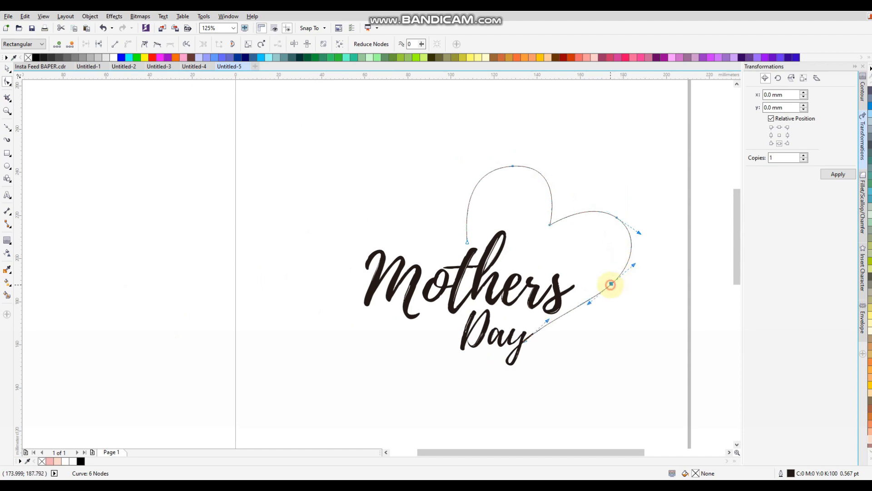
# Step: Even out the right lobe's curvature by adjusting its nodes and handles
pyautogui.moveTo(589, 303); pyautogui.dragTo(592, 315)
pyautogui.hotkey('ctrl', 'z')
pyautogui.scroll(1, 630, 267)
pyautogui.moveTo(638, 261); pyautogui.dragTo(634, 264)
pyautogui.moveTo(647, 197); pyautogui.dragTo(640, 191)
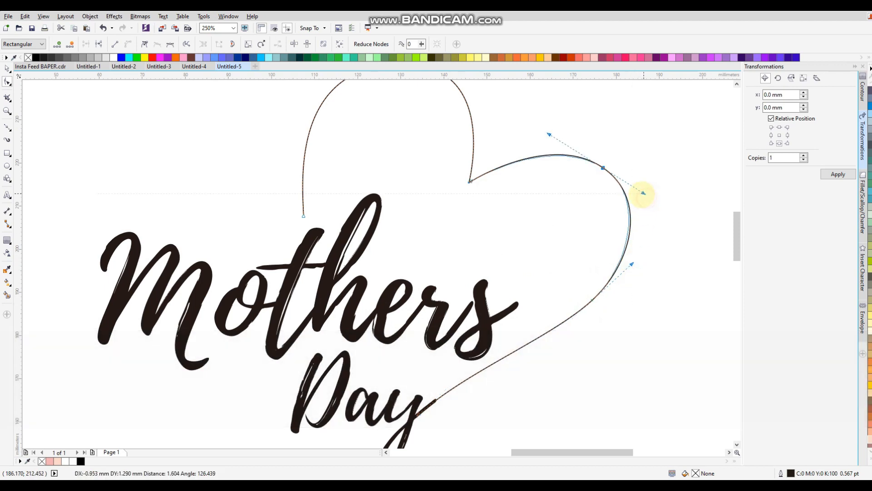
pyautogui.moveTo(599, 166); pyautogui.dragTo(587, 166)
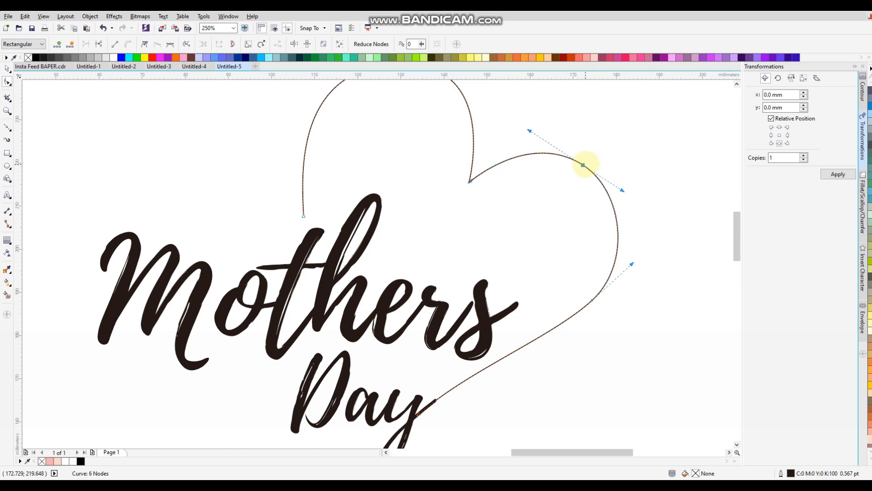
pyautogui.scroll(-2, 588, 166)
pyautogui.scroll(2, 543, 164)
# Step: Round off the top of the left lobe by lowering its node and levelling its handles
pyautogui.moveTo(461, 141)
pyautogui.mouseDown()
pyautogui.moveTo(454, 146)
pyautogui.moveTo(461, 148)
pyautogui.mouseUp()
pyautogui.moveTo(357, 155); pyautogui.dragTo(369, 155)
pyautogui.moveTo(369, 265); pyautogui.dragTo(365, 266)
pyautogui.scroll(-2, 366, 266)
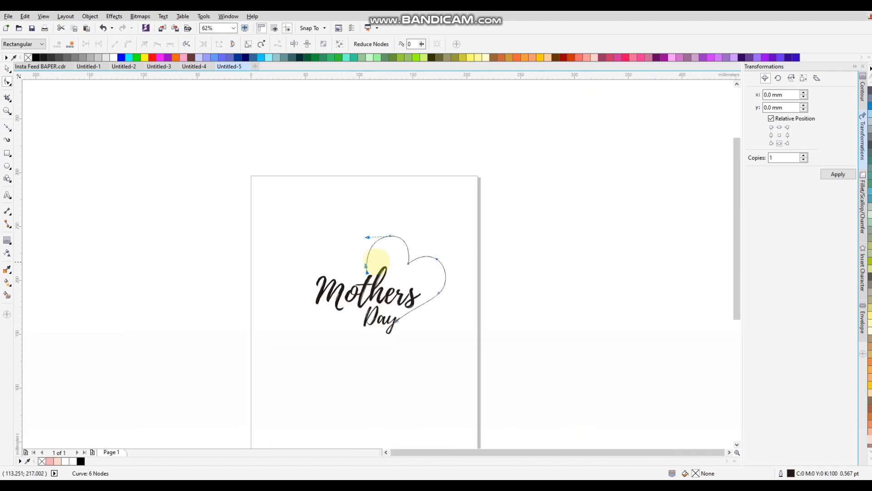
pyautogui.scroll(4, 409, 287)
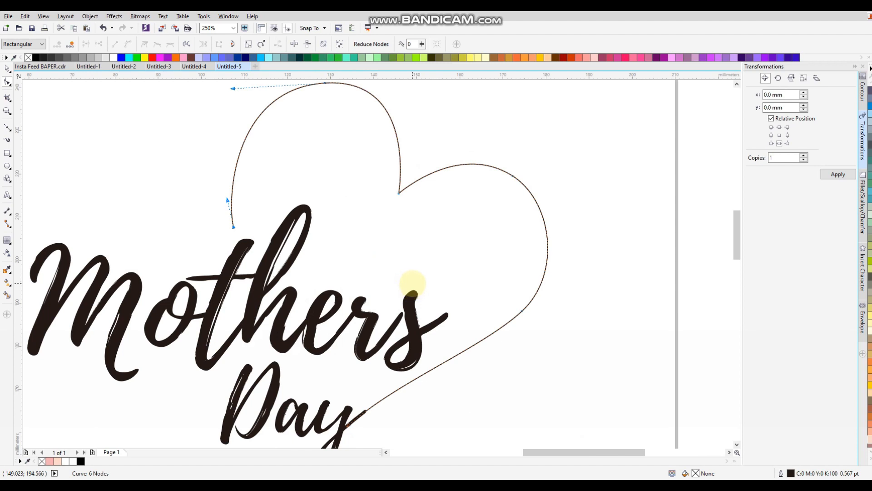
pyautogui.scroll(-2, 413, 284)
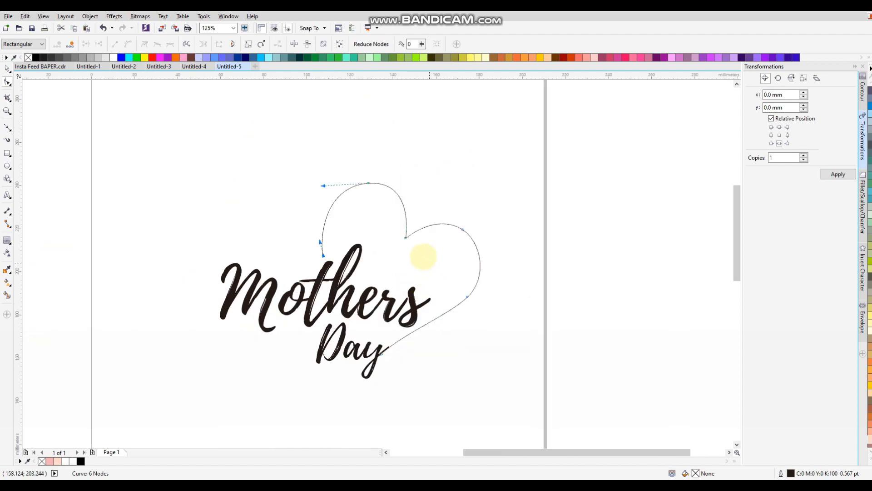
pyautogui.scroll(2, 356, 221)
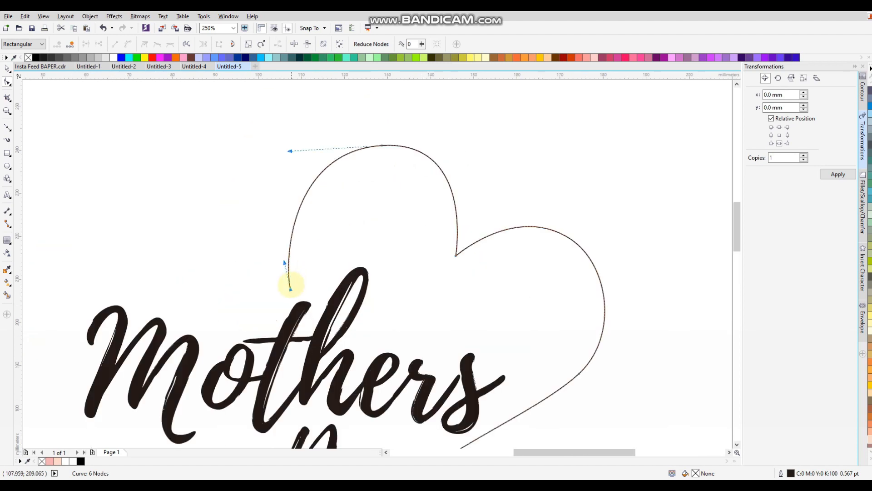
pyautogui.moveTo(290, 289); pyautogui.dragTo(285, 239)
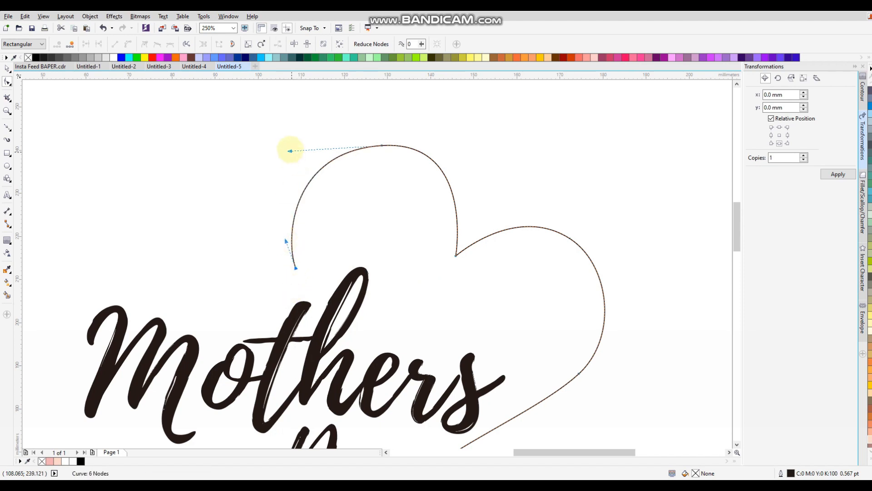
pyautogui.moveTo(289, 150); pyautogui.dragTo(301, 145)
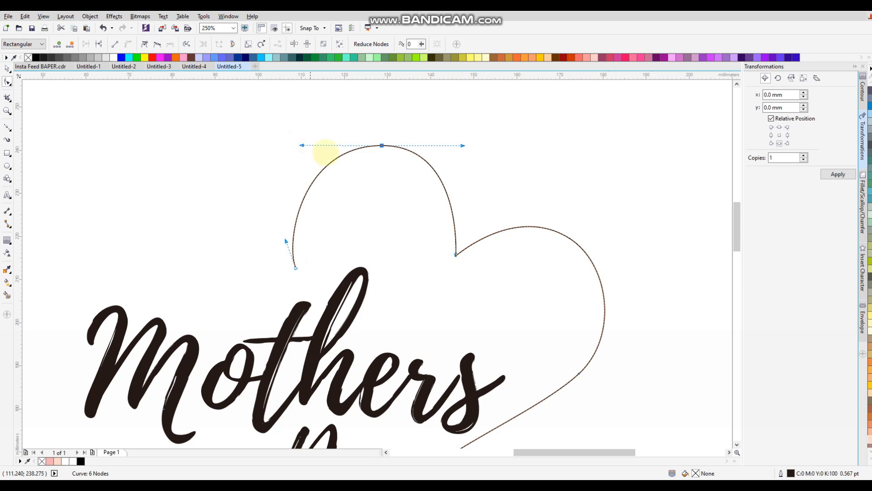
pyautogui.hotkey('ctrl', 'z')
pyautogui.hotkey('ctrl', 'shift', 'z')
pyautogui.scroll(-1, 390, 197)
pyautogui.click(468, 197)
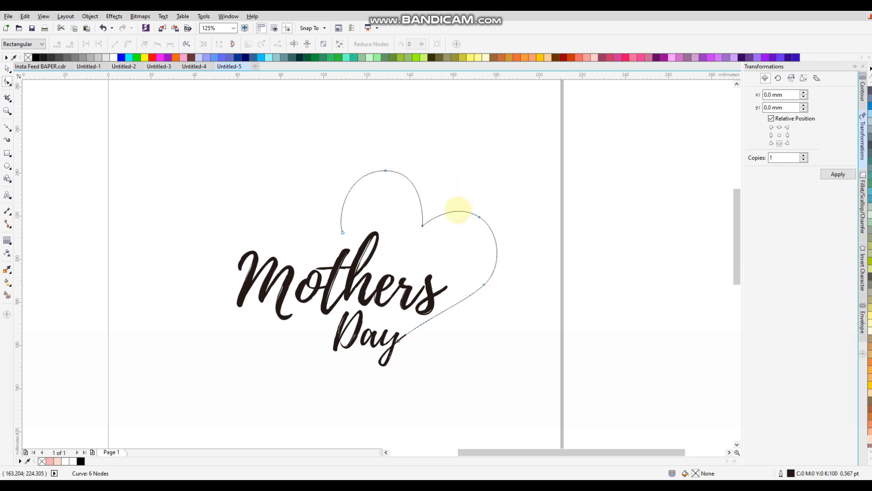
pyautogui.click(7, 68)
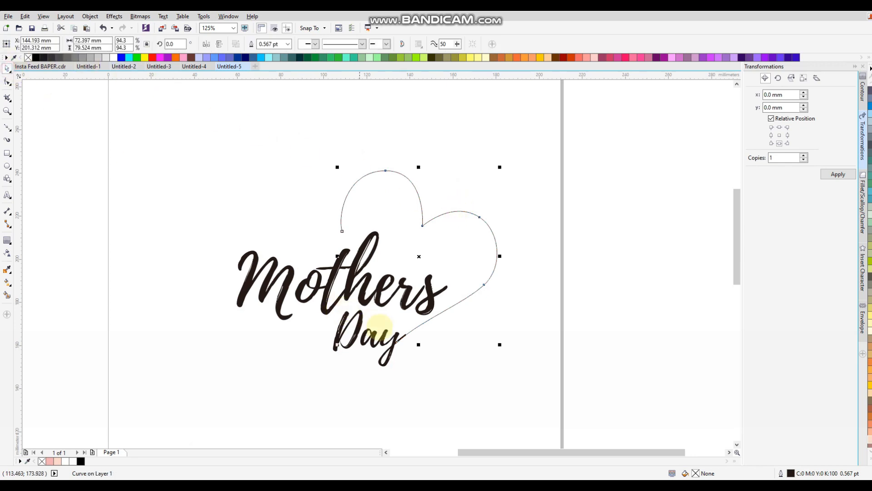
# Step: Select the heart outline, undoing an accidental node change near the 'y' tail
pyautogui.click(388, 336)
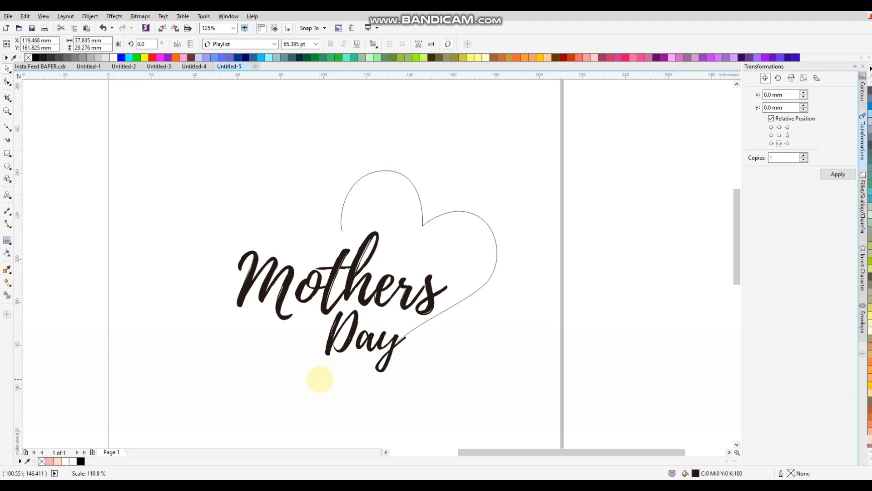
pyautogui.scroll(2, 418, 323)
pyautogui.click(423, 316)
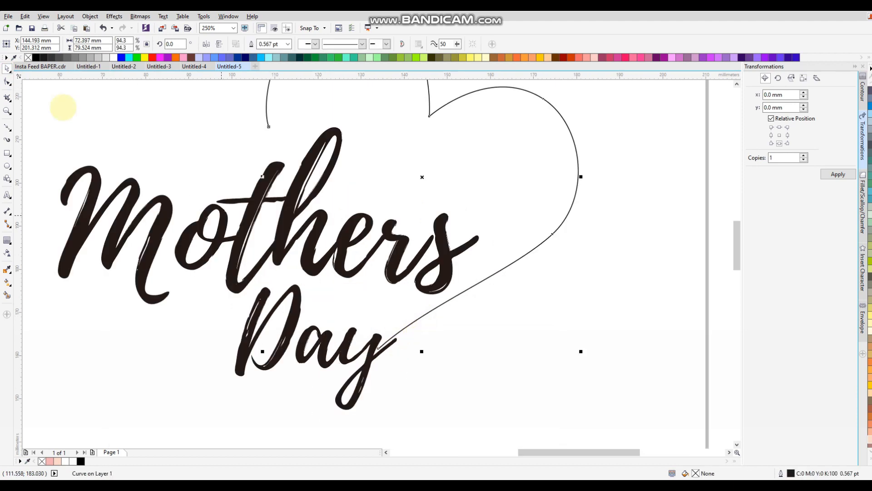
pyautogui.click(6, 83)
pyautogui.scroll(2, 380, 350)
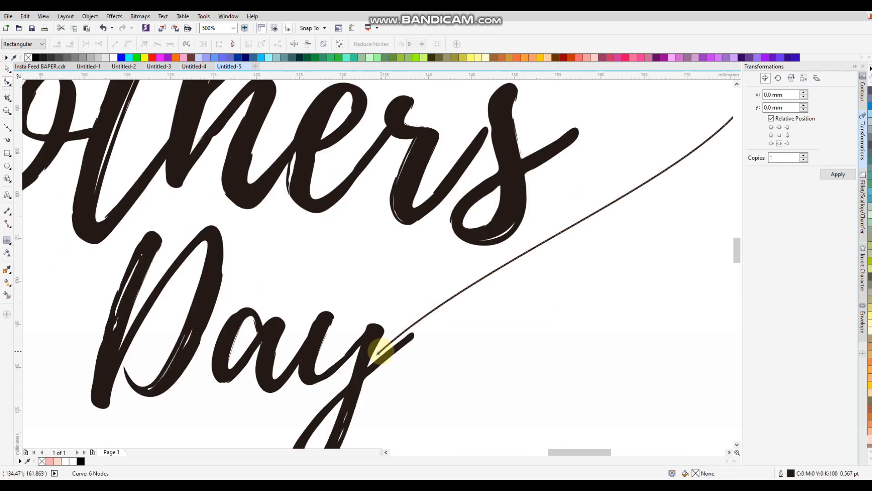
pyautogui.moveTo(380, 351); pyautogui.dragTo(383, 358)
pyautogui.hotkey('ctrl', 'z')
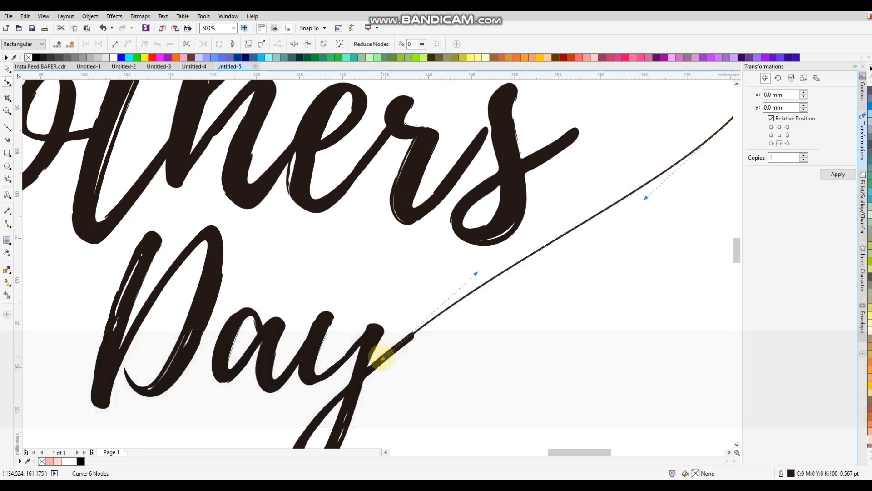
pyautogui.scroll(-2, 404, 300)
pyautogui.scroll(-2, 427, 272)
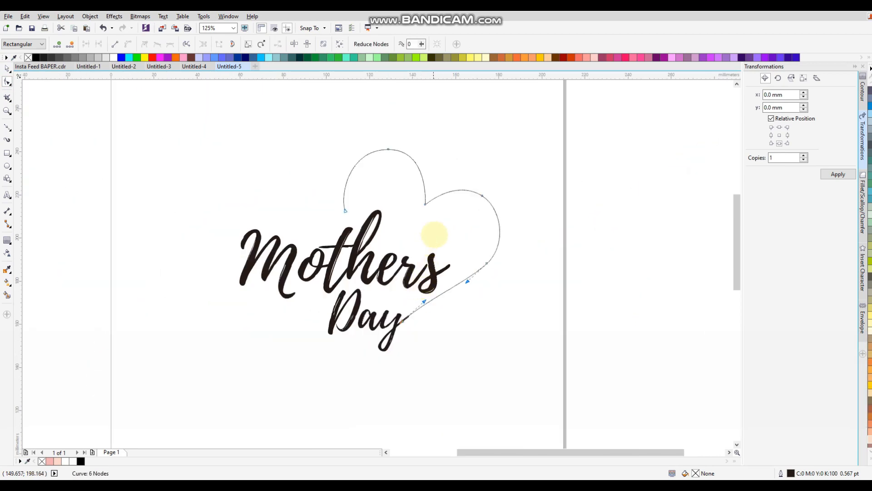
pyautogui.scroll(2, 433, 217)
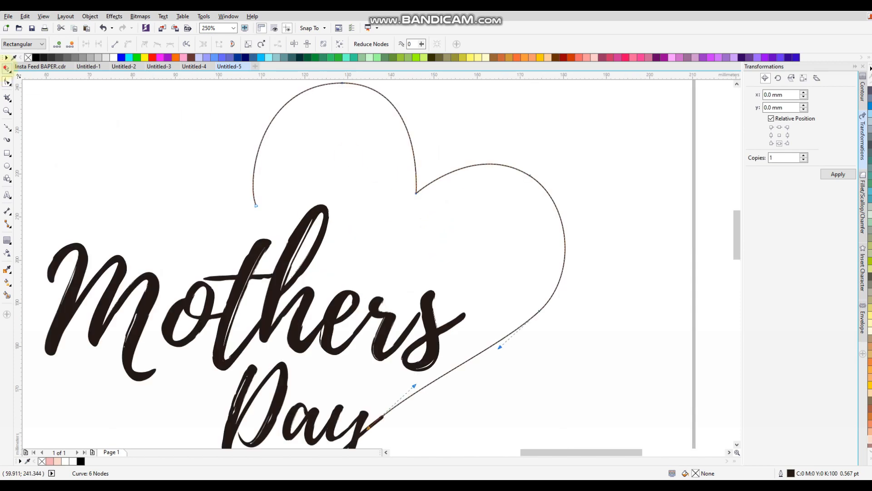
# Step: Scale the whole heart to 83.7%, about 64 × 71 mm, comparing with undo and redo
pyautogui.press('space')
pyautogui.scroll(-2, 409, 98)
pyautogui.moveTo(409, 90); pyautogui.dragTo(402, 112)
pyautogui.hotkey('ctrl', 'z')
pyautogui.moveTo(491, 91); pyautogui.dragTo(473, 110)
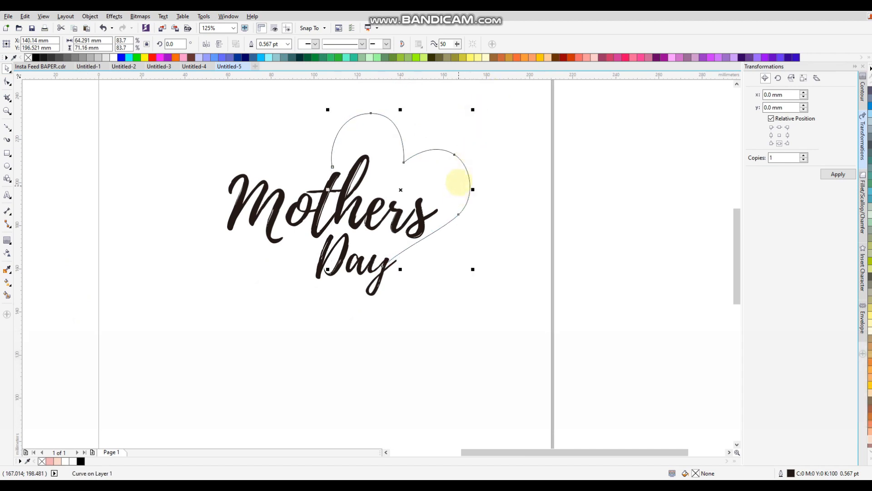
pyautogui.scroll(2, 458, 175)
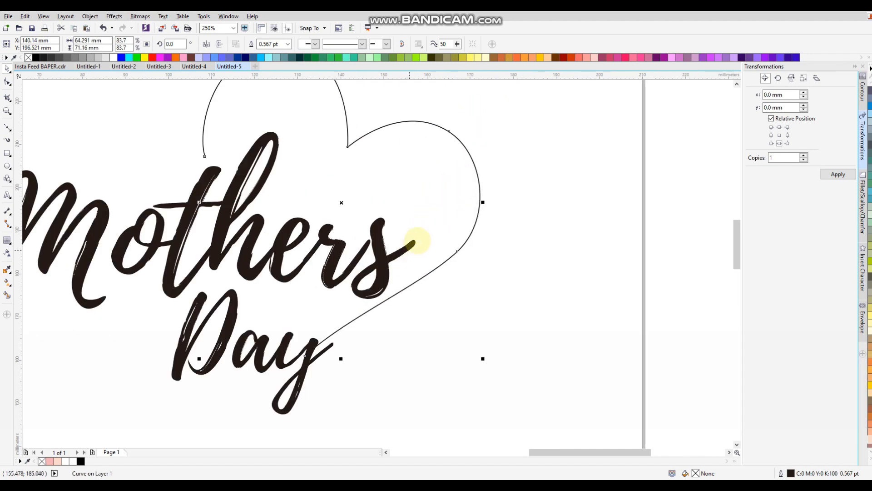
pyautogui.hotkey('ctrl', 'z')
pyautogui.hotkey('ctrl', 'shift', 'z')
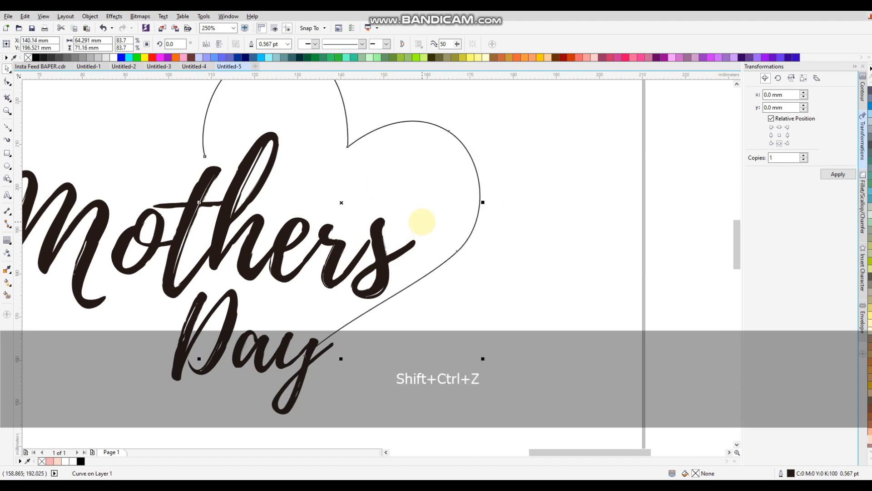
pyautogui.scroll(-2, 411, 209)
pyautogui.scroll(2, 401, 191)
pyautogui.click(516, 154)
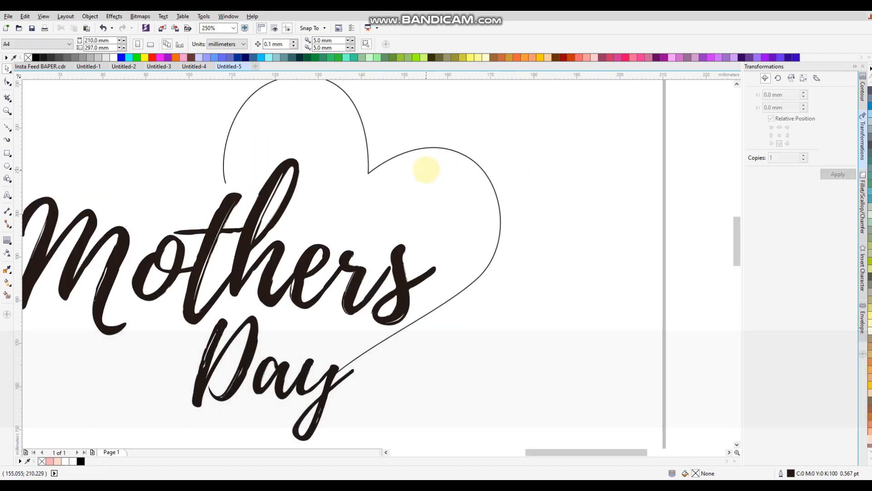
pyautogui.scroll(-2, 426, 170)
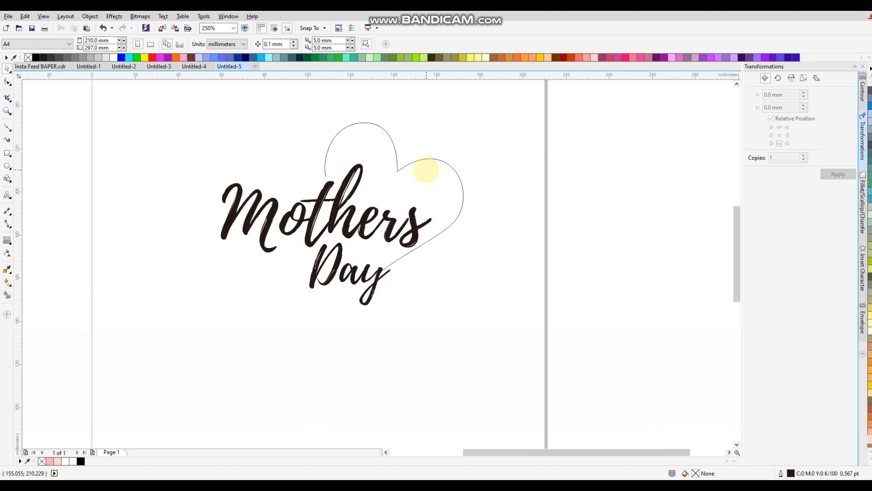
pyautogui.scroll(2, 431, 227)
pyautogui.click(409, 249)
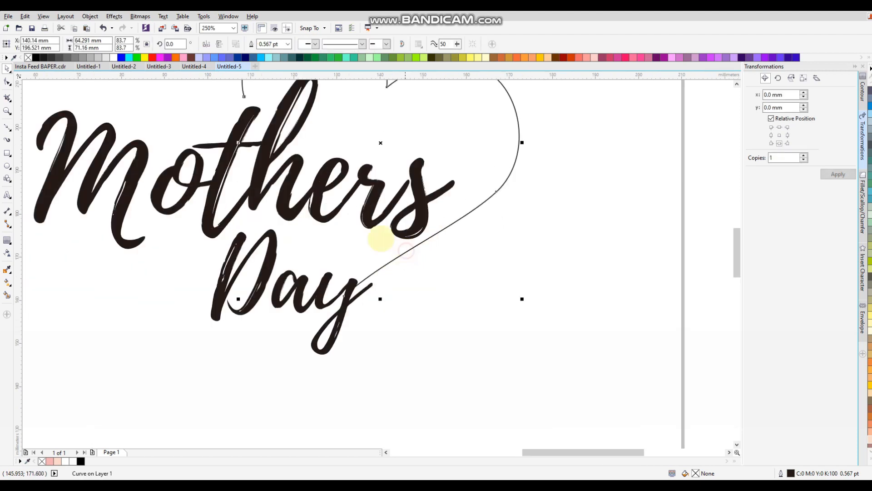
# Step: Move the heart's end beside the 'y' tail, lower the left lobe, and fill out the right lobe
pyautogui.click(8, 81)
pyautogui.moveTo(345, 296); pyautogui.dragTo(364, 296)
pyautogui.scroll(-2, 393, 292)
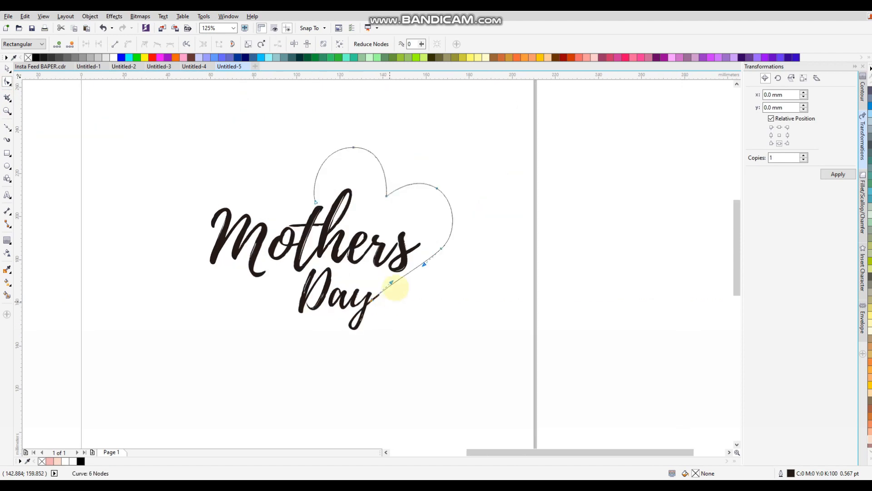
pyautogui.scroll(2, 434, 189)
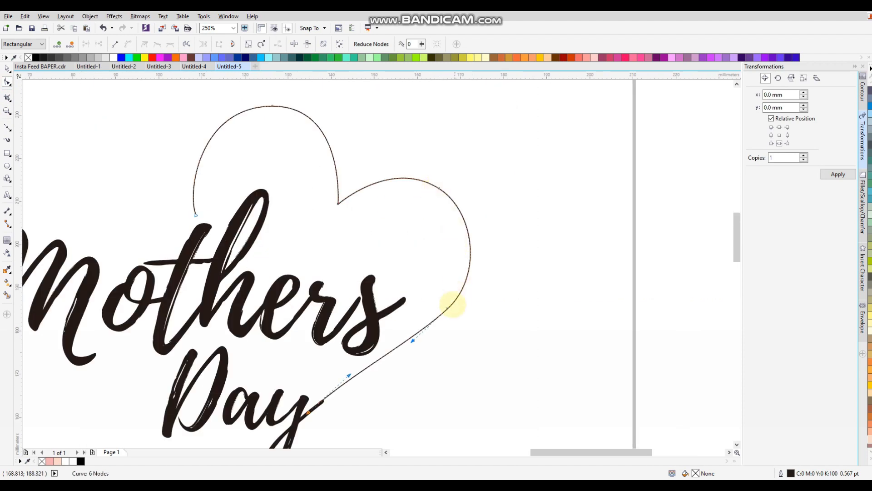
pyautogui.moveTo(448, 308); pyautogui.dragTo(451, 305)
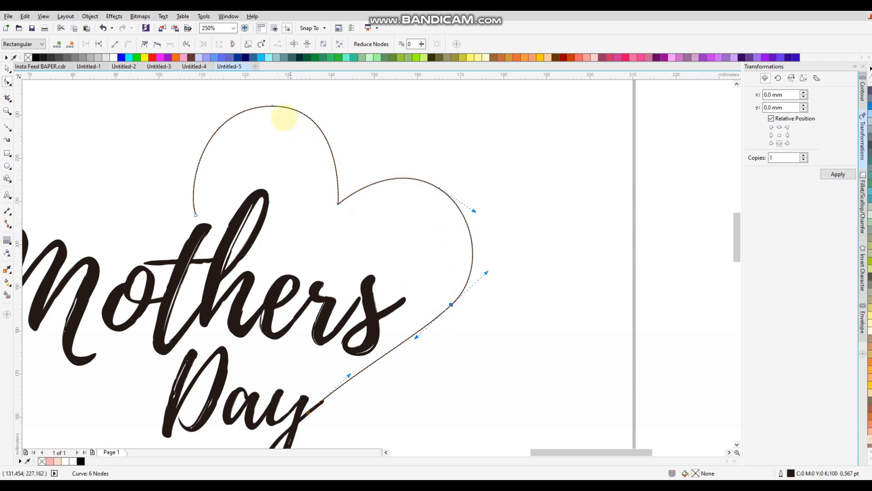
pyautogui.moveTo(272, 105); pyautogui.dragTo(273, 125)
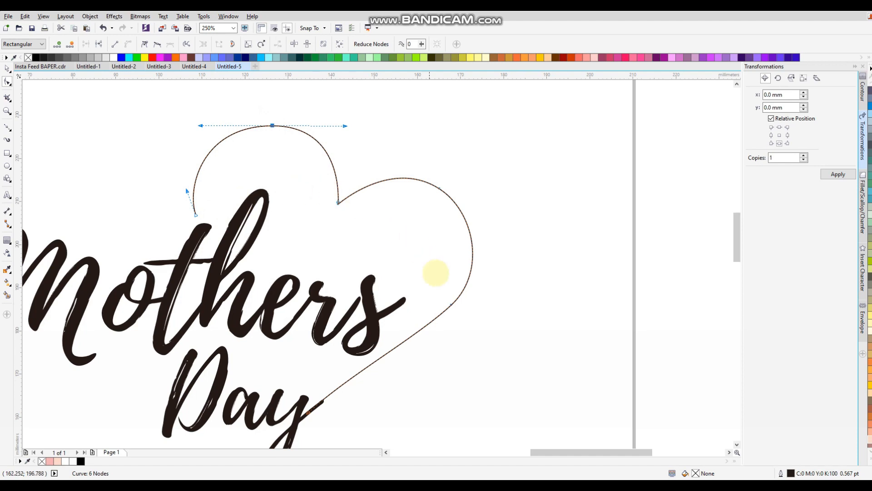
pyautogui.moveTo(451, 305); pyautogui.dragTo(456, 305)
pyautogui.moveTo(422, 338); pyautogui.dragTo(431, 346)
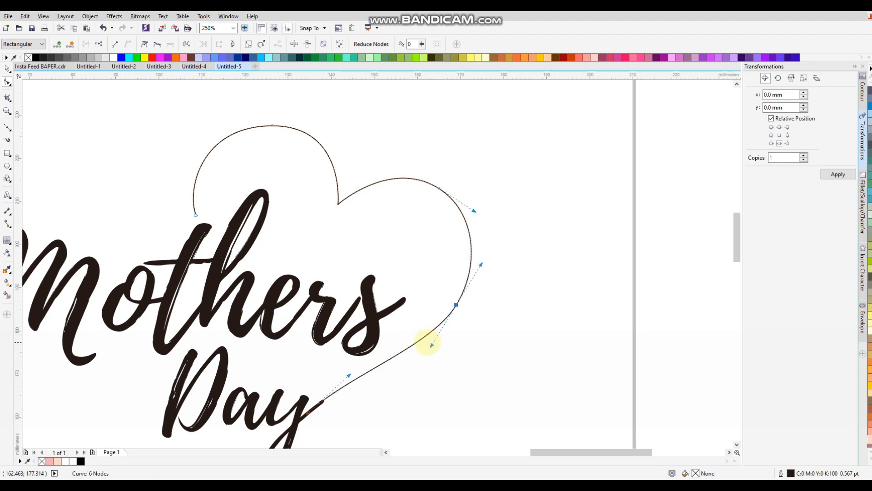
pyautogui.moveTo(456, 304); pyautogui.dragTo(461, 299)
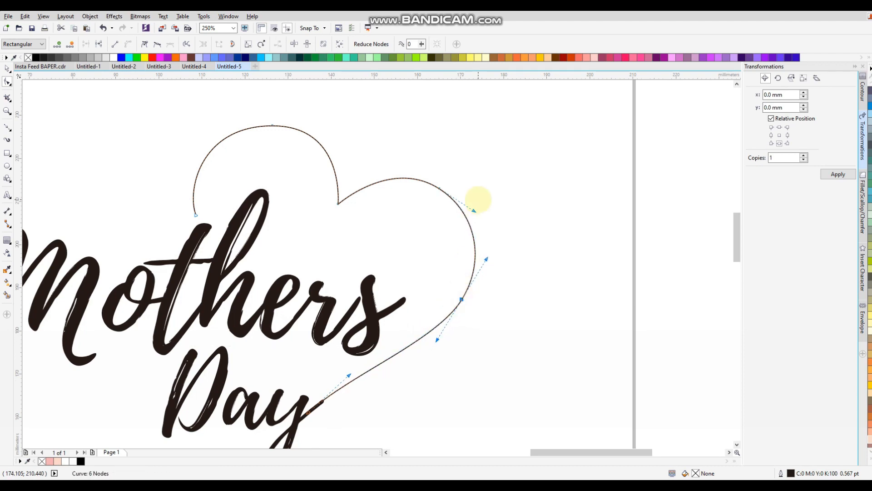
pyautogui.moveTo(475, 210); pyautogui.dragTo(469, 209)
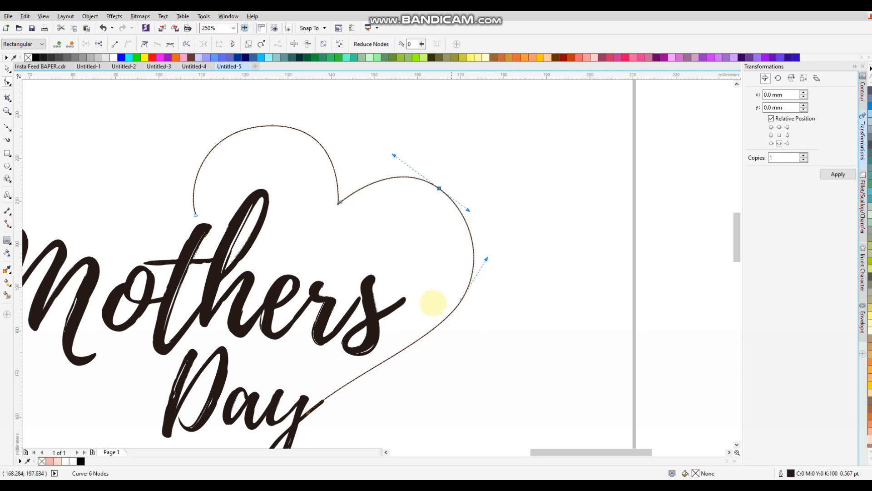
pyautogui.scroll(-2, 454, 267)
# Step: Apply an Artistic Media brush stroke to the heart and tune its width to about 2.5 mm
pyautogui.click(8, 68)
pyautogui.click(7, 140)
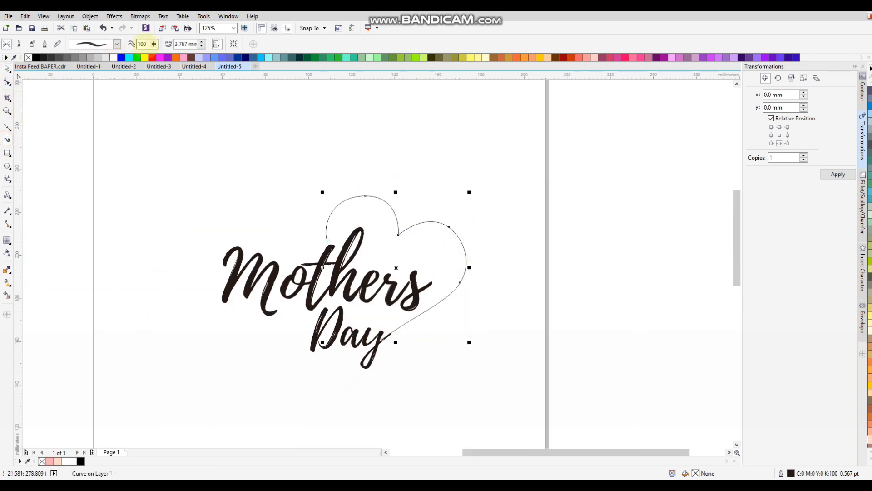
pyautogui.click(200, 45)
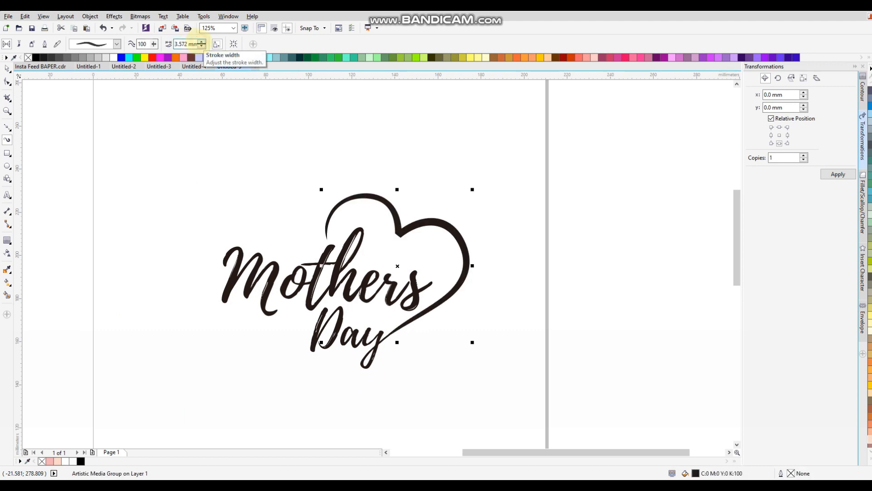
pyautogui.click(202, 46)
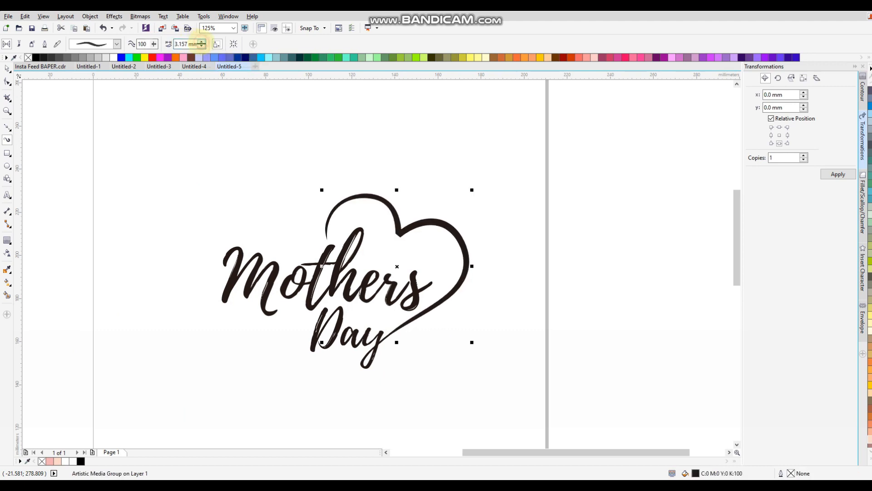
pyautogui.click(202, 45)
pyautogui.click(201, 42)
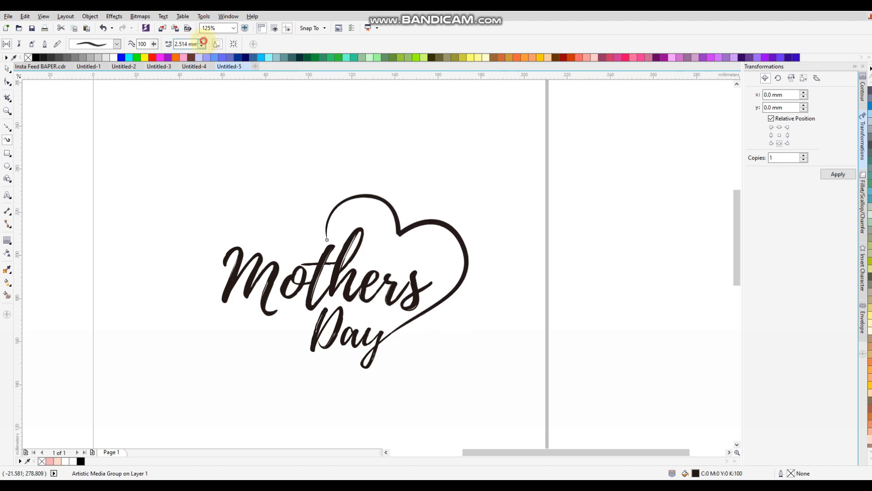
pyautogui.click(202, 41)
pyautogui.click(203, 41)
pyautogui.click(202, 41)
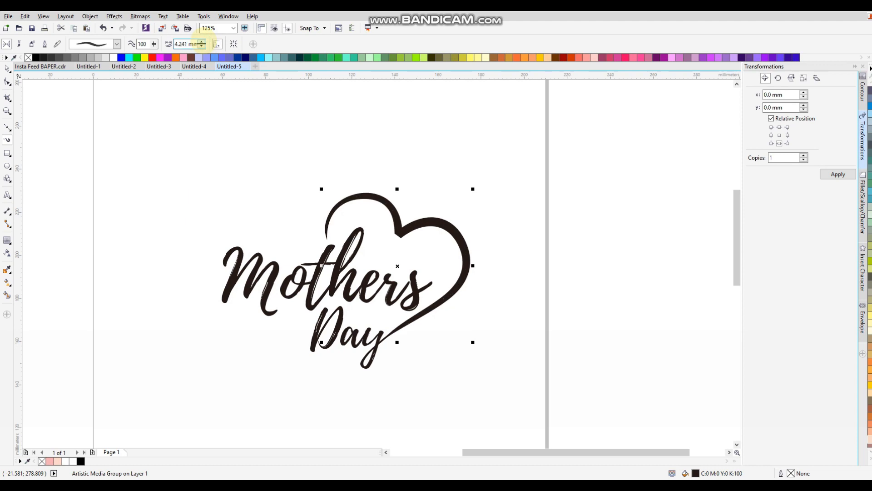
pyautogui.click(202, 45)
pyautogui.click(202, 45)
pyautogui.click(202, 45)
pyautogui.click(202, 41)
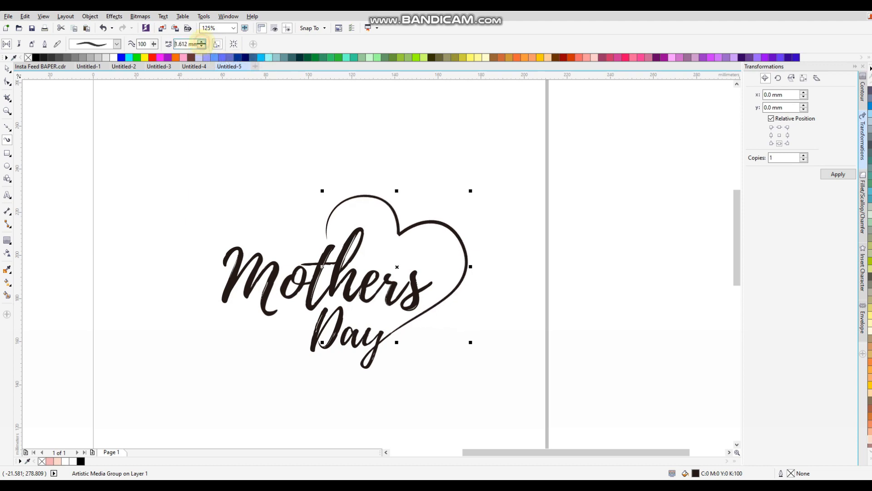
pyautogui.click(203, 41)
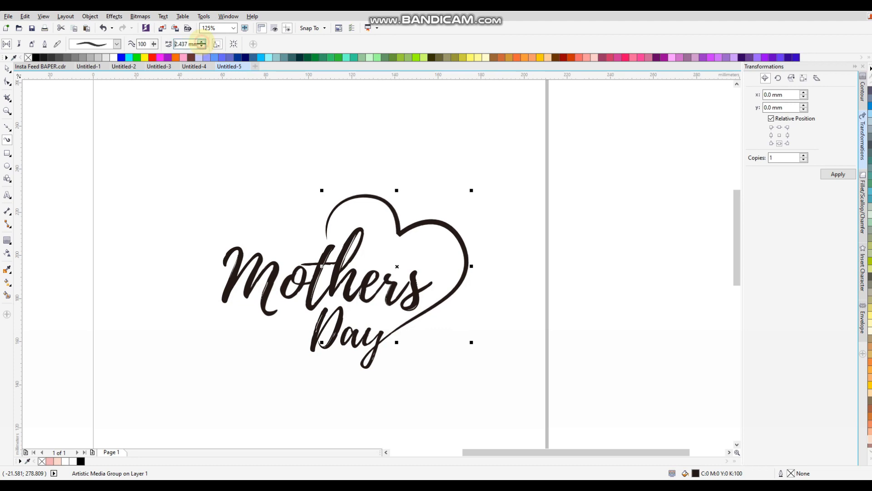
# Step: Break the brush stroke apart and group the heart with the lettering as four objects
pyautogui.click(6, 70)
pyautogui.moveTo(432, 222); pyautogui.dragTo(438, 213)
pyautogui.hotkey('ctrl', 'z')
pyautogui.hotkey('ctrl', 'k')
pyautogui.click(443, 195)
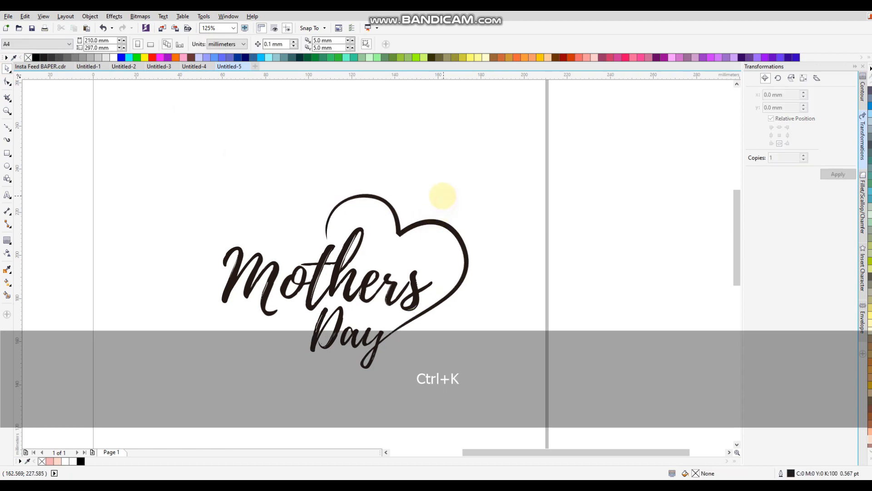
pyautogui.scroll(-2, 442, 194)
pyautogui.moveTo(482, 174); pyautogui.dragTo(277, 296)
pyautogui.scroll(3, 391, 245)
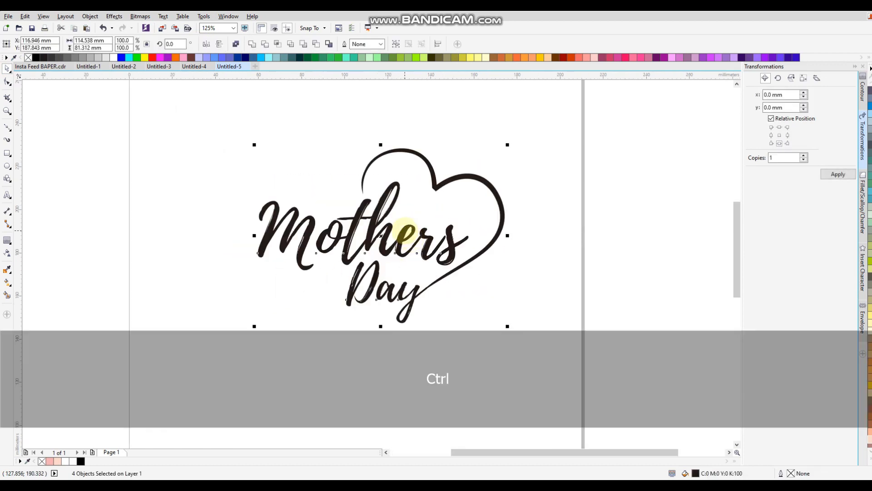
pyautogui.hotkey('ctrl', 'g')
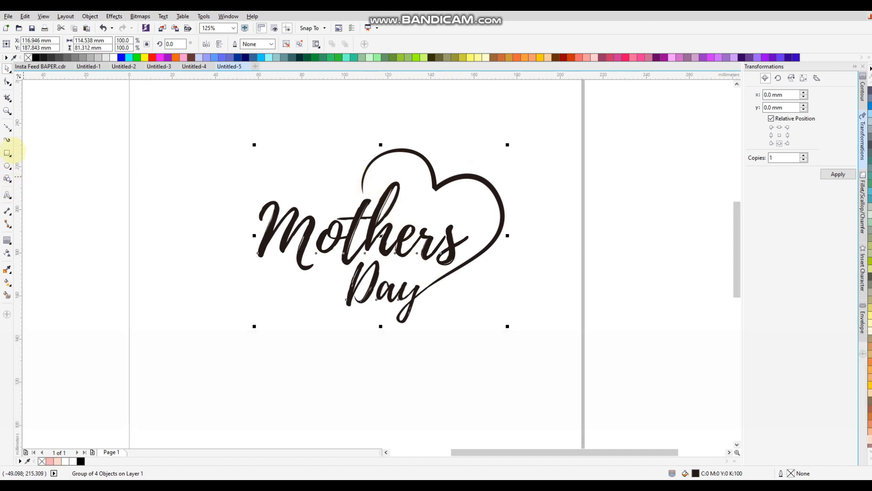
# Step: Draw a four-sided polygon above the lettering and pull its edges inward into a sparkle star
pyautogui.click(8, 178)
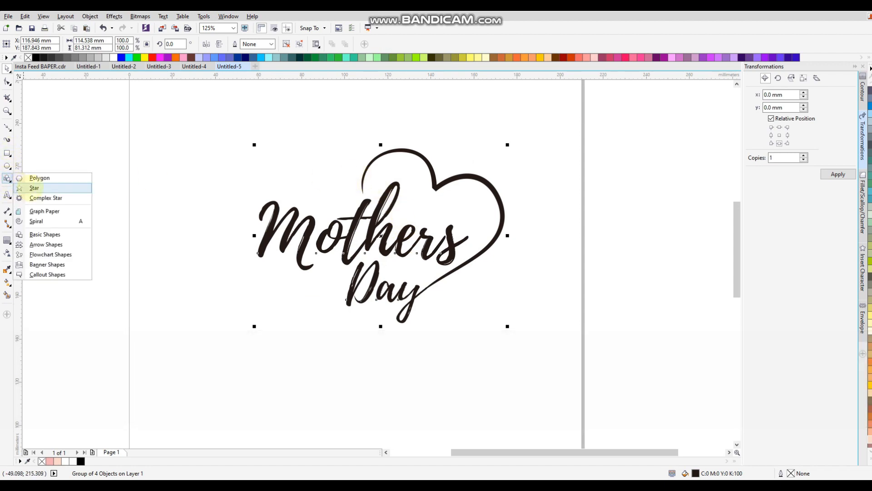
pyautogui.click(34, 176)
pyautogui.moveTo(267, 115); pyautogui.dragTo(339, 177)
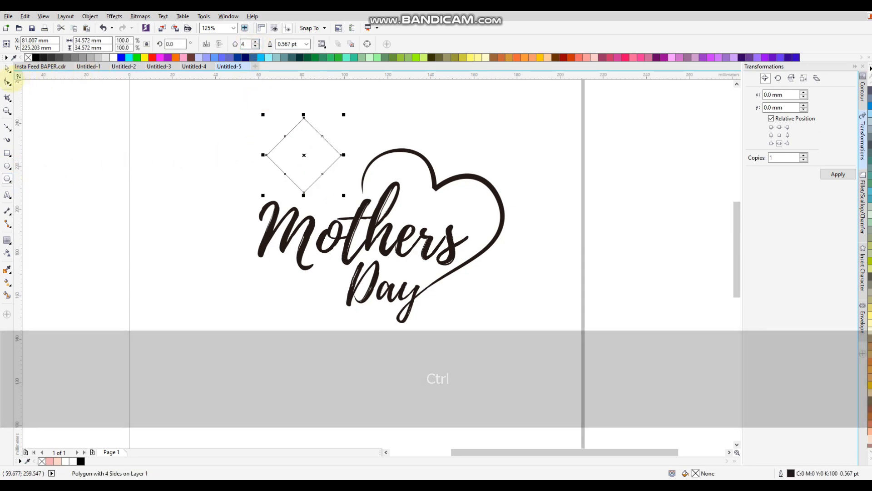
pyautogui.click(7, 82)
pyautogui.scroll(3, 277, 111)
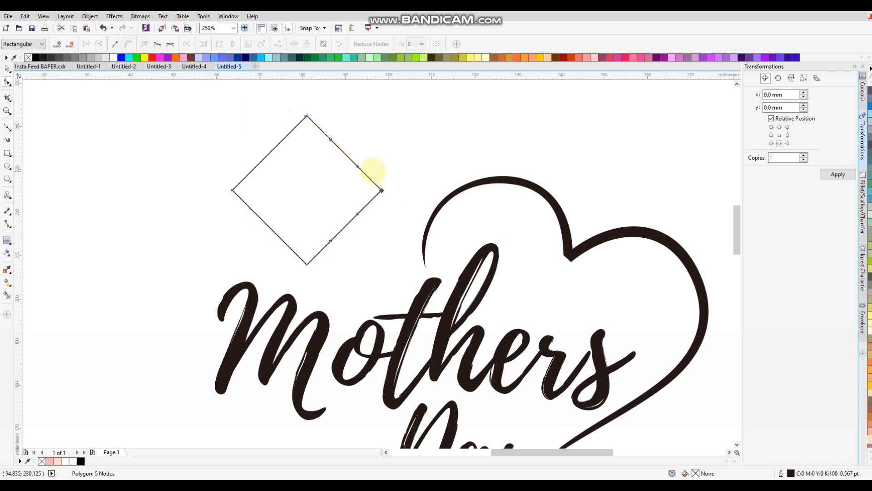
pyautogui.moveTo(346, 155); pyautogui.dragTo(330, 170)
# Step: Scale and position the stars, leaving copies to form a cluster of different sizes
pyautogui.click(7, 68)
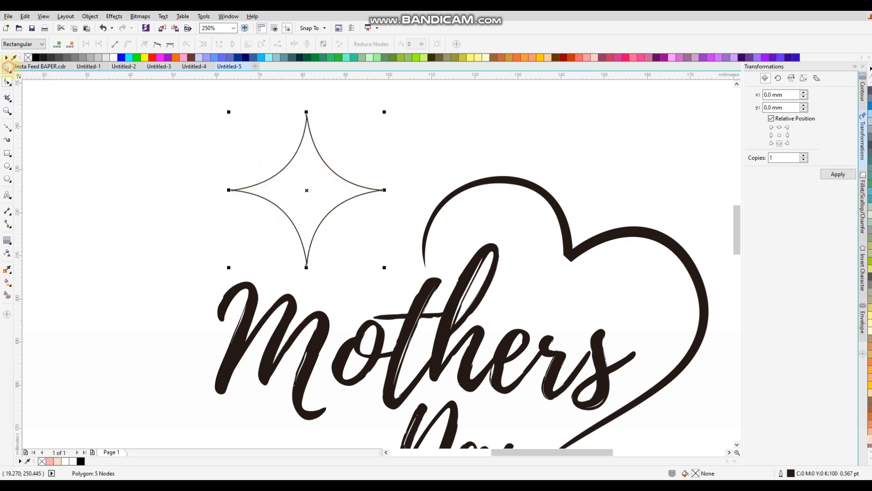
pyautogui.moveTo(229, 268); pyautogui.dragTo(335, 164)
pyautogui.moveTo(360, 135); pyautogui.dragTo(223, 238)
pyautogui.moveTo(298, 195); pyautogui.dragTo(287, 167)
pyautogui.moveTo(374, 241); pyautogui.dragTo(362, 229)
pyautogui.moveTo(362, 228); pyautogui.dragTo(362, 201)
pyautogui.hotkey('ctrl', 'z')
pyautogui.moveTo(361, 136); pyautogui.dragTo(433, 158)
pyautogui.rightClick(416, 176)
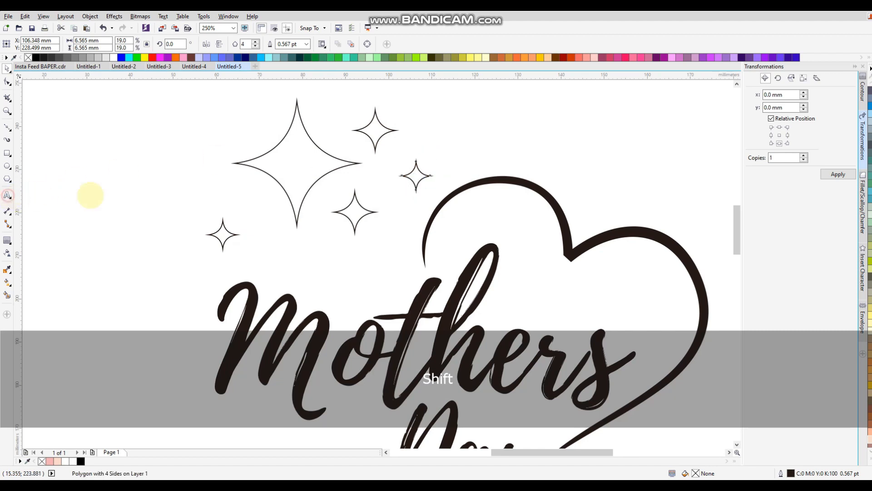
# Step: Type HAPPY in capitals, make it bold, and move it just above Mothers
pyautogui.click(90, 196)
pyautogui.press('capslock')
pyautogui.write('HAPPY')
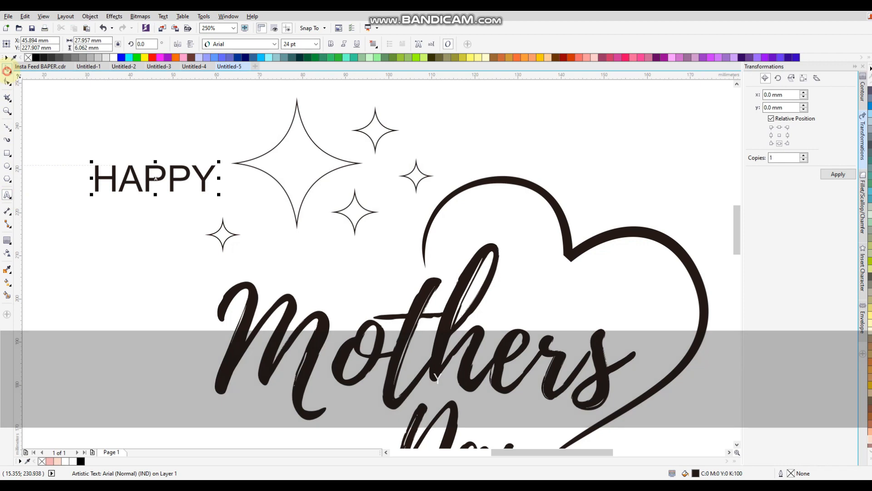
pyautogui.click(331, 44)
pyautogui.moveTo(205, 183); pyautogui.dragTo(412, 233)
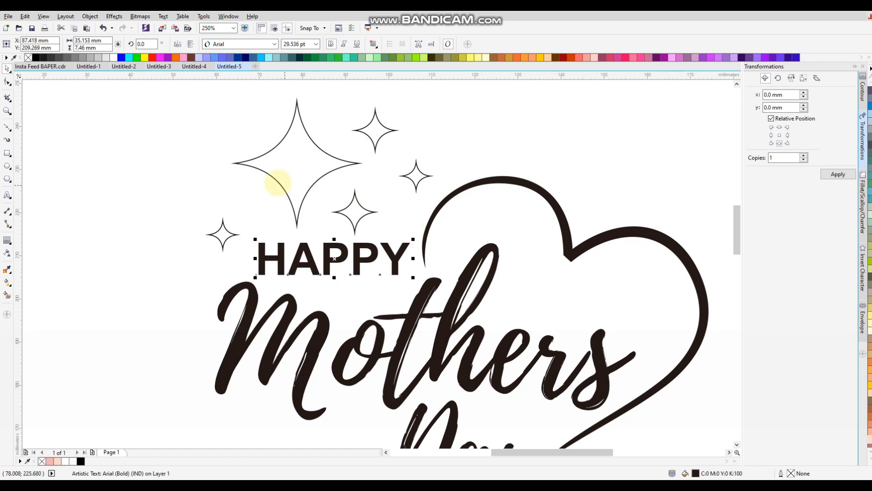
# Step: Set HAPPY to Gilroy-ExtraBoldItalic, enlarge it slightly to about 30.3 pt, and widen its letter spacing
pyautogui.click(243, 44)
pyautogui.write('g')
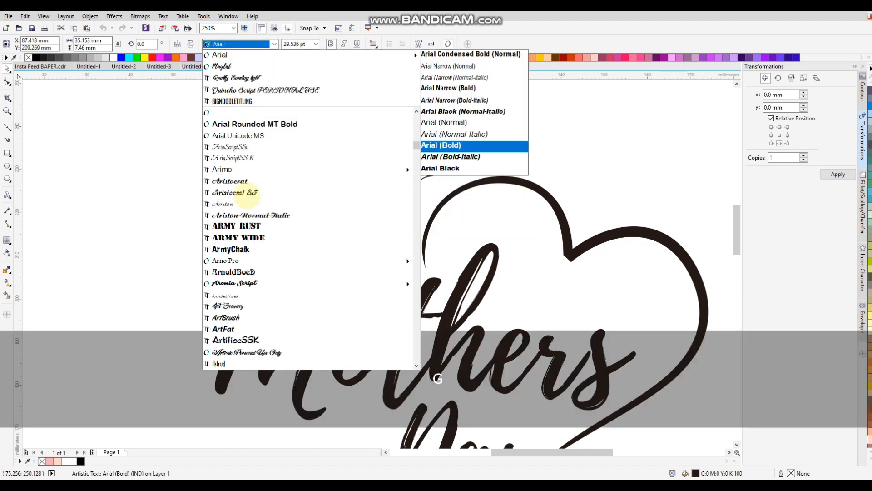
pyautogui.scroll(-1, 248, 283)
pyautogui.scroll(-9, 277, 270)
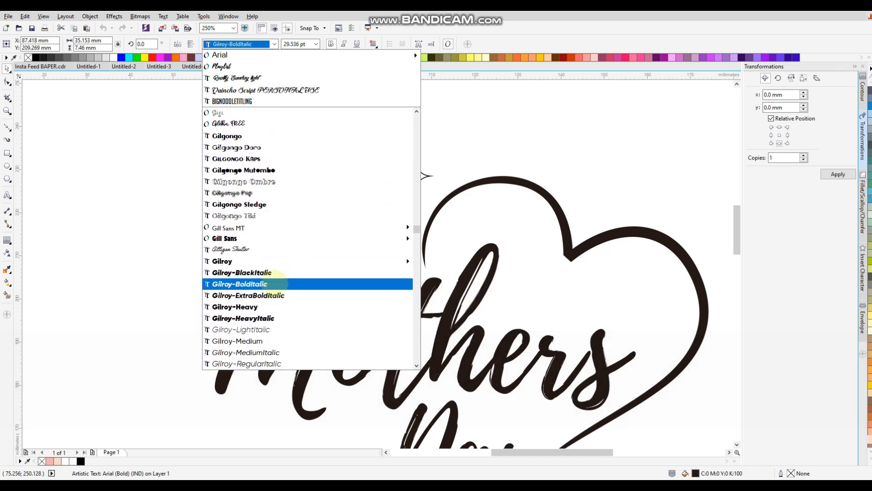
pyautogui.click(277, 295)
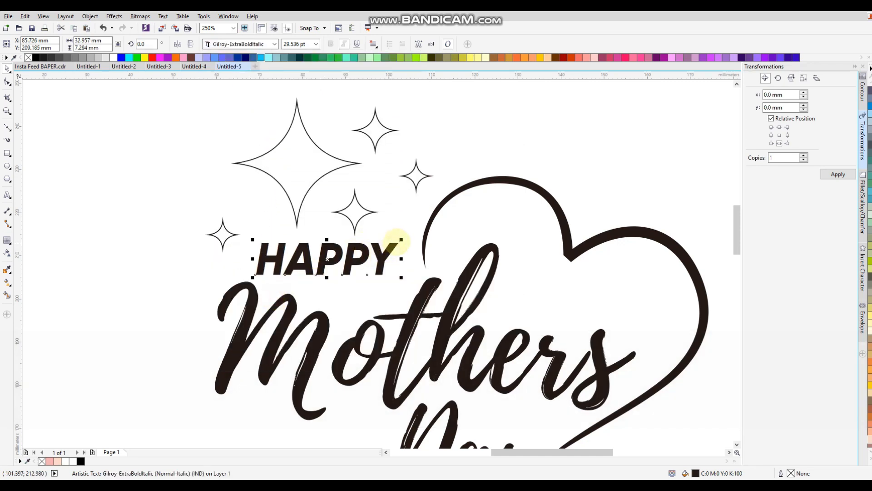
pyautogui.moveTo(402, 239); pyautogui.dragTo(404, 239)
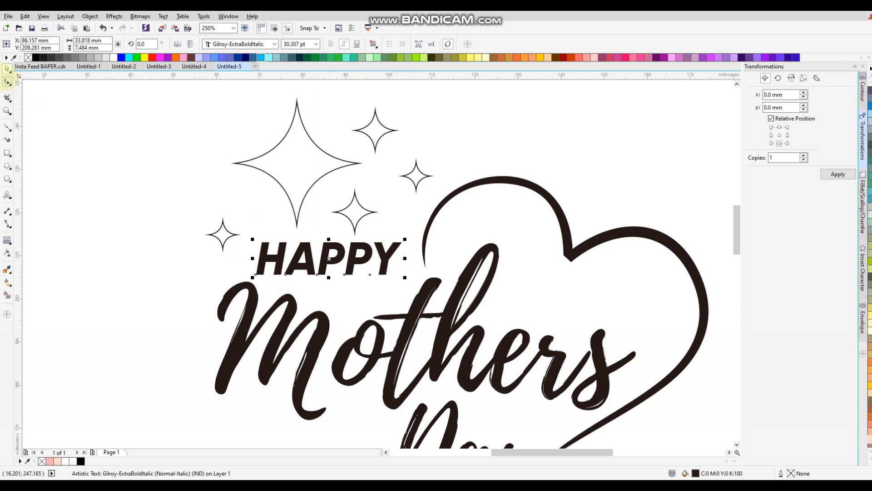
pyautogui.click(7, 83)
pyautogui.moveTo(404, 277); pyautogui.dragTo(418, 278)
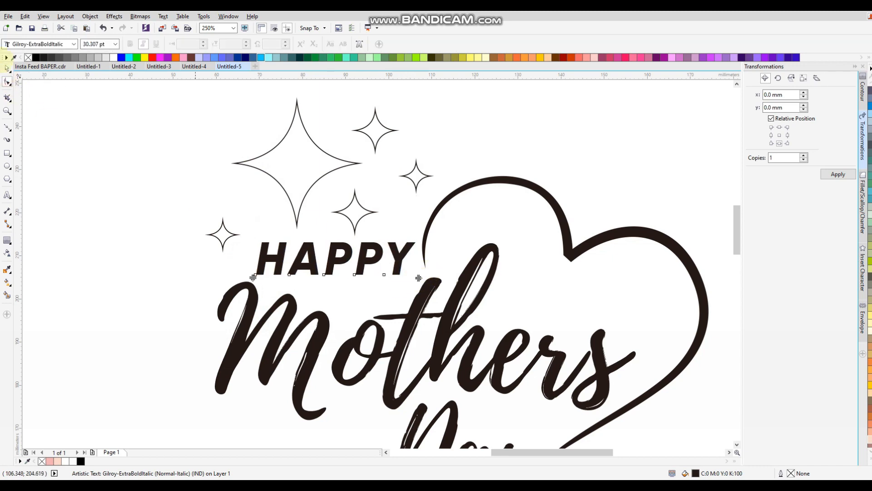
pyautogui.press('space')
pyautogui.click(131, 174)
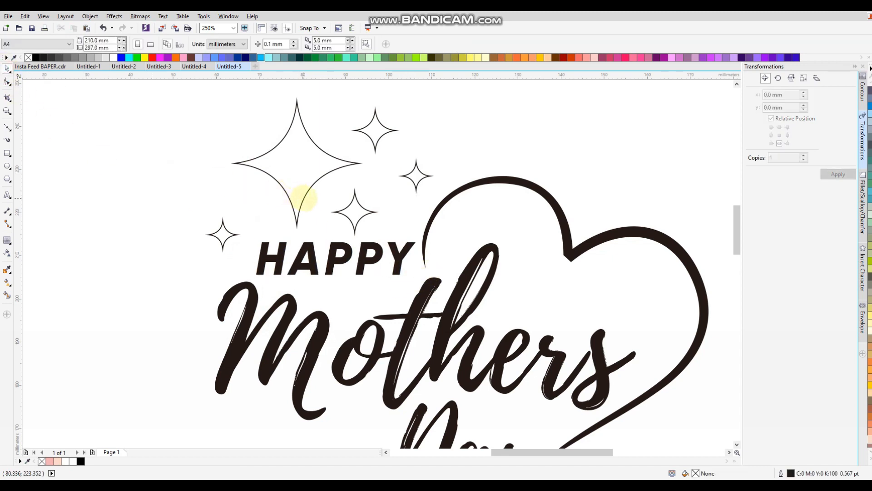
# Step: Move the big star and the top-right small star higher, and reposition the lower small star
pyautogui.scroll(-2, 302, 198)
pyautogui.scroll(2, 302, 185)
pyautogui.click(298, 182)
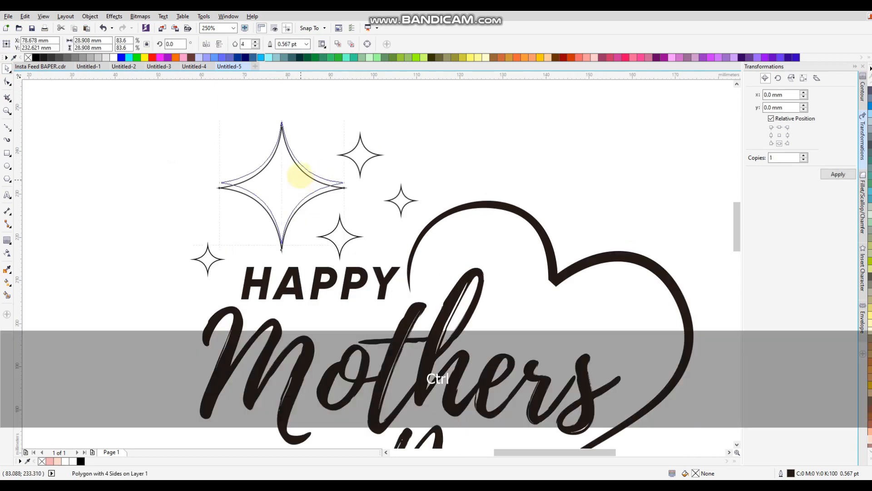
pyautogui.moveTo(298, 175); pyautogui.dragTo(298, 161)
pyautogui.moveTo(360, 165); pyautogui.dragTo(359, 152)
pyautogui.moveTo(340, 234); pyautogui.dragTo(343, 326)
# Step: Place small sparkle stars beside and below Day, then marquee-select all the artwork
pyautogui.scroll(-1, 345, 189)
pyautogui.click(316, 186)
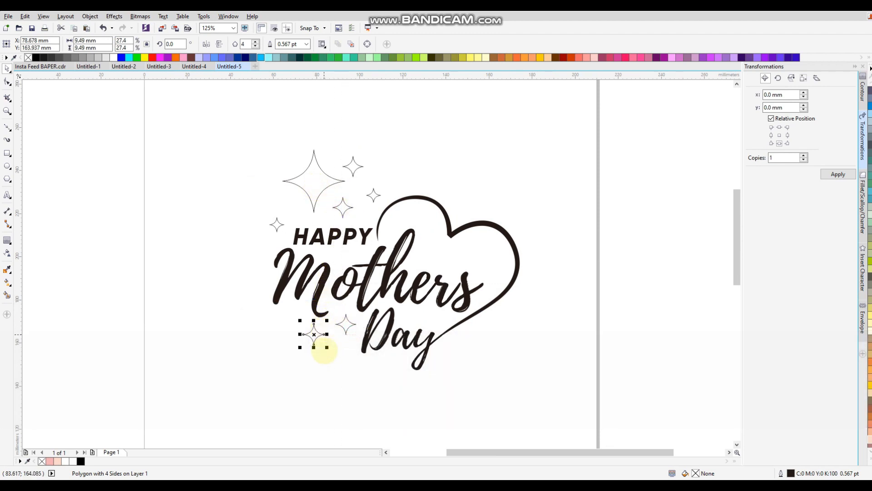
pyautogui.moveTo(328, 347); pyautogui.dragTo(328, 348)
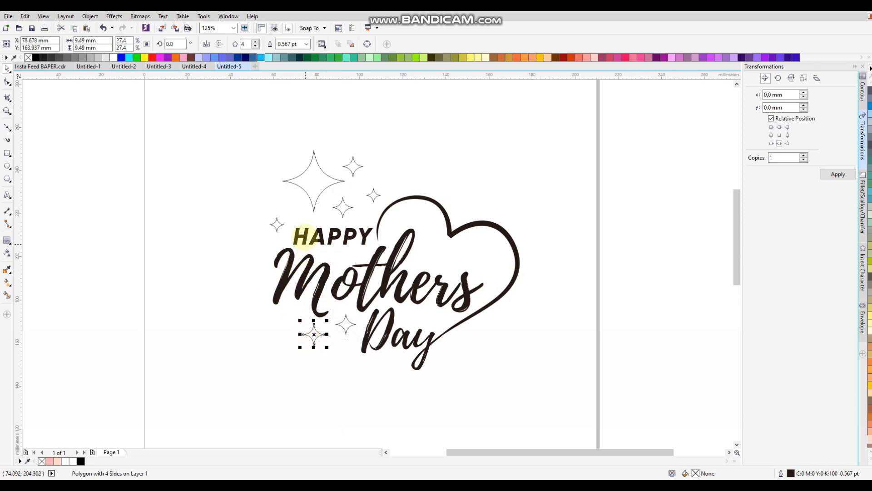
pyautogui.moveTo(276, 225); pyautogui.dragTo(283, 321)
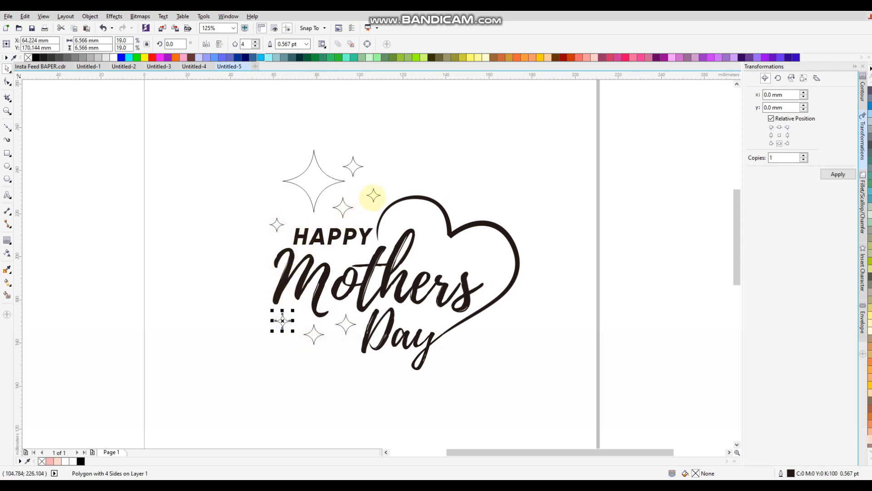
pyautogui.moveTo(337, 345); pyautogui.dragTo(371, 363)
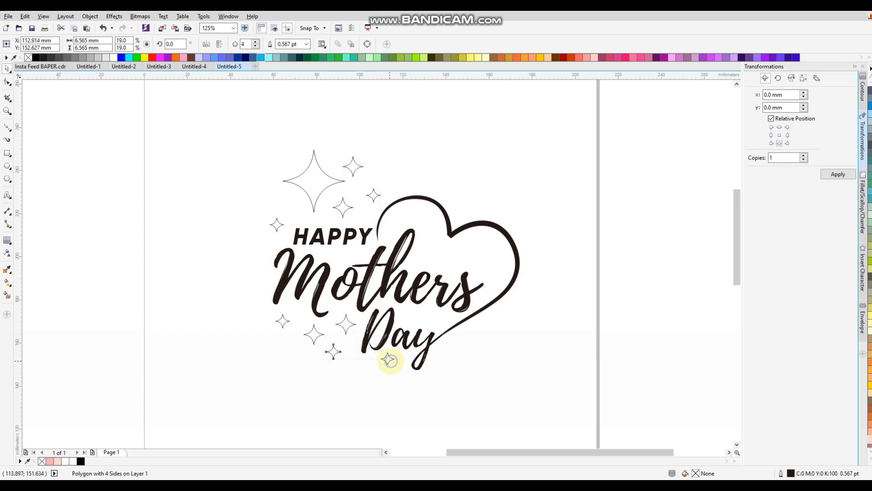
pyautogui.click(516, 314)
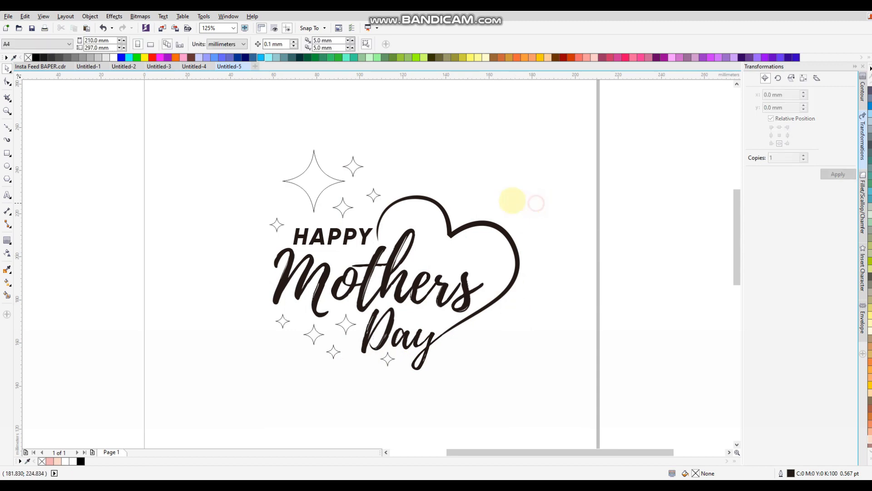
pyautogui.click(134, 131)
pyautogui.click(203, 159)
pyautogui.moveTo(202, 119); pyautogui.dragTo(589, 395)
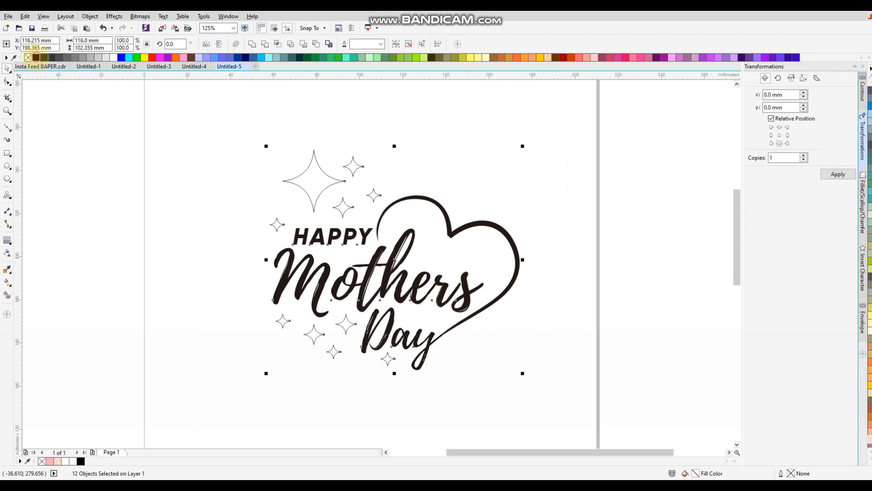
# Step: Shrink the large star, add a small star copy, and fill all the outline stars solid black
pyautogui.click(36, 57)
pyautogui.hotkey('ctrl', 'z')
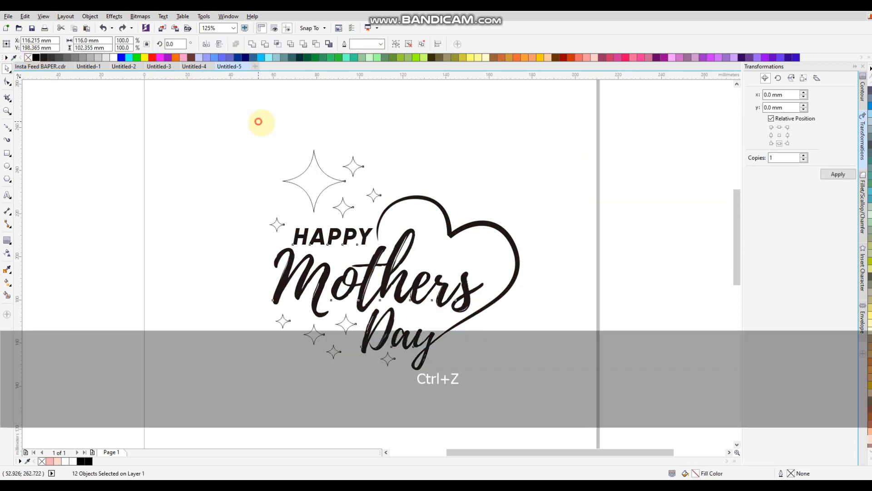
pyautogui.click(303, 169)
pyautogui.moveTo(347, 144); pyautogui.dragTo(338, 156)
pyautogui.moveTo(277, 225); pyautogui.dragTo(294, 202)
pyautogui.moveTo(210, 132); pyautogui.dragTo(540, 376)
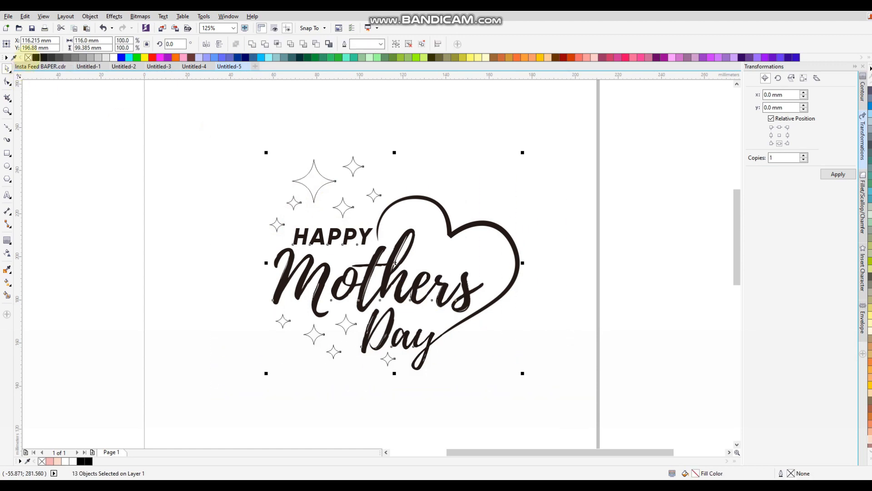
pyautogui.click(36, 57)
# Step: Group the whole design into one group and colour it red
pyautogui.click(143, 144)
pyautogui.moveTo(169, 107); pyautogui.dragTo(590, 370)
pyautogui.hotkey('ctrl', 'g')
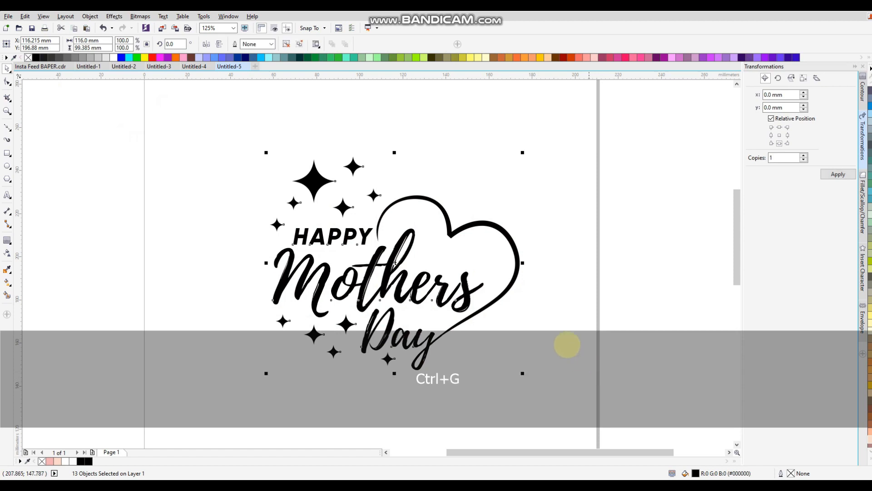
pyautogui.scroll(-3, 291, 206)
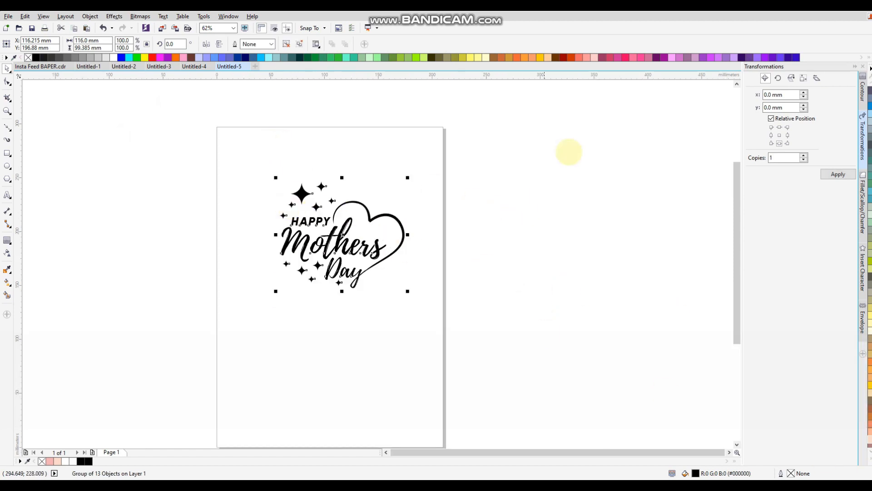
pyautogui.click(625, 58)
pyautogui.click(429, 166)
pyautogui.click(359, 228)
pyautogui.click(152, 58)
# Step: Centre the red group on the page, move it up, and draw a 197.556 mm square around it
pyautogui.click(228, 135)
pyautogui.click(302, 235)
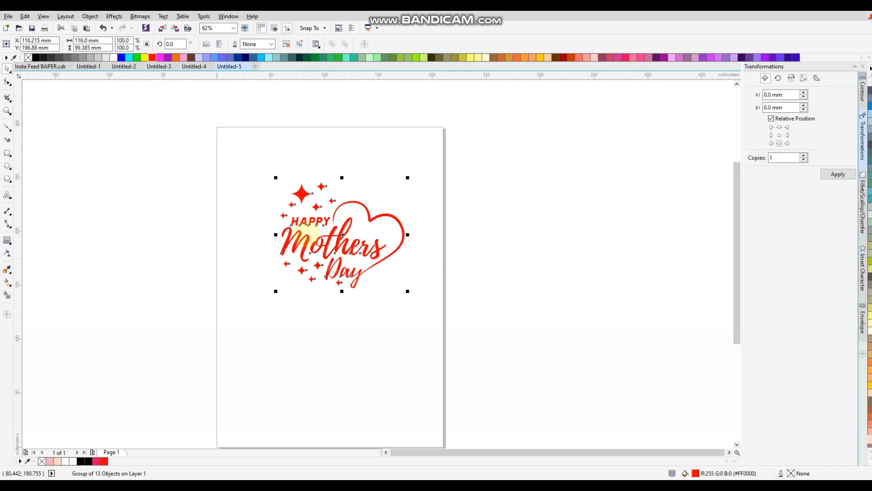
pyautogui.press('p')
pyautogui.moveTo(333, 292); pyautogui.dragTo(333, 256)
pyautogui.press('F6')
pyautogui.moveTo(220, 169); pyautogui.dragTo(436, 385)
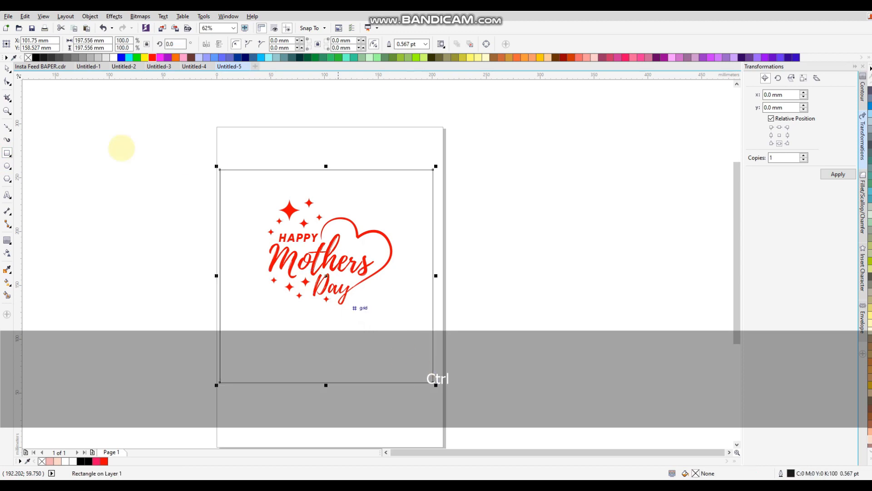
# Step: Send the square behind the design, centre it, and give it a light pink-white-peach vertical gradient
pyautogui.hotkey('shift', 'pagedown')
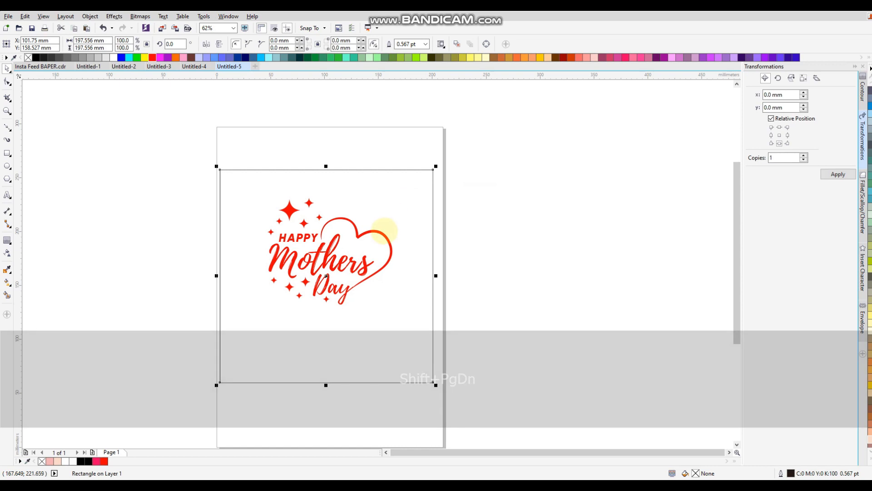
pyautogui.press('p')
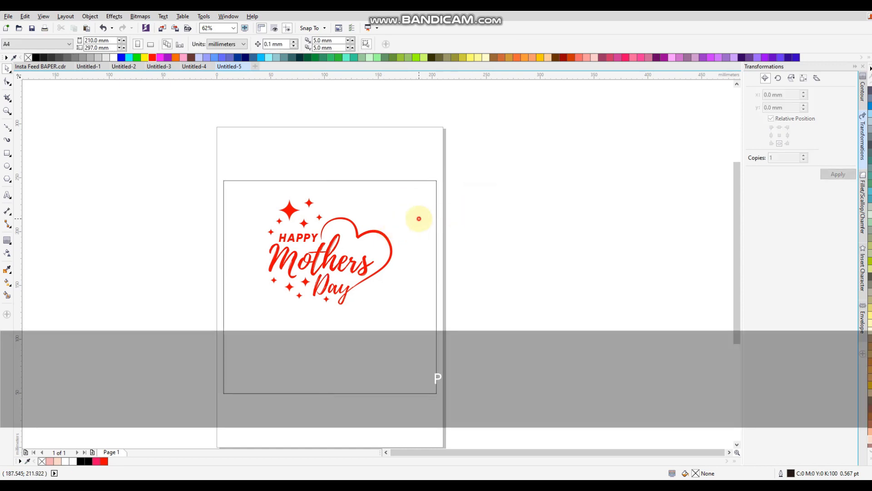
pyautogui.click(7, 282)
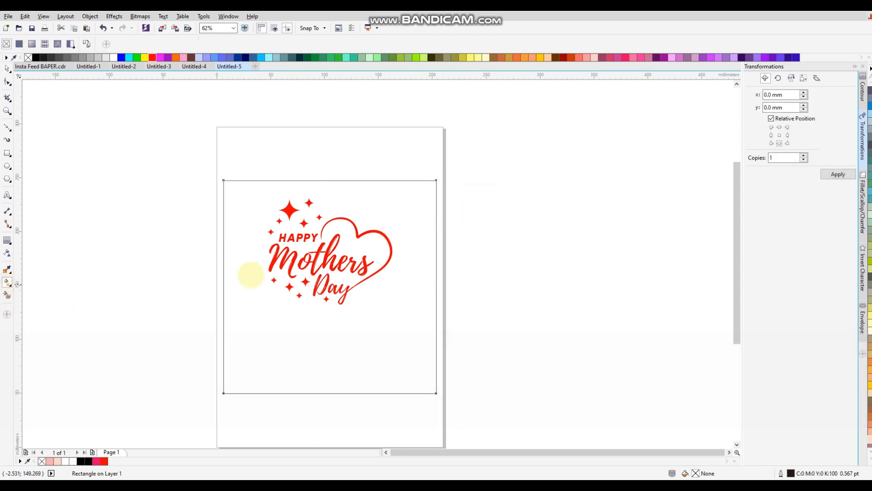
pyautogui.moveTo(330, 180); pyautogui.dragTo(330, 393)
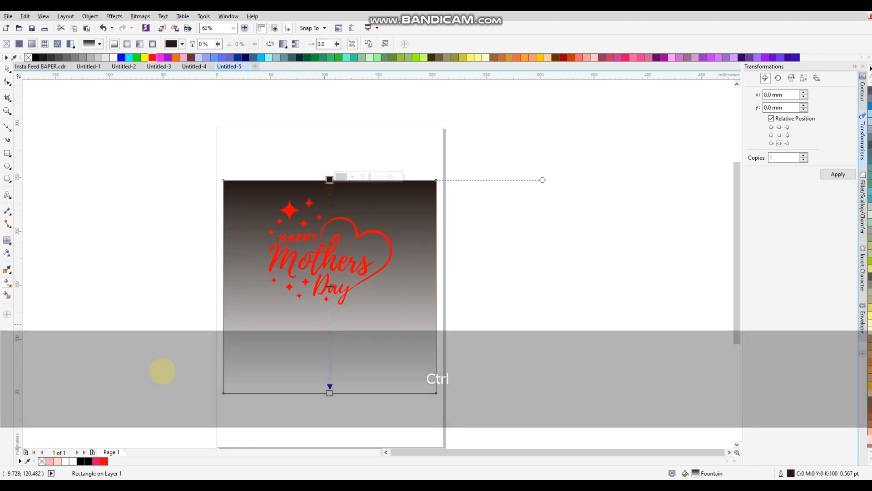
pyautogui.click(50, 461)
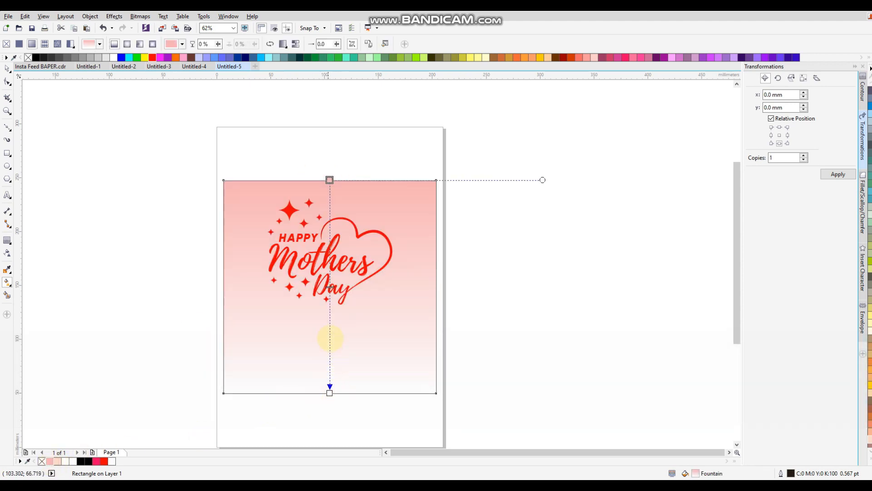
pyautogui.doubleClick(330, 300)
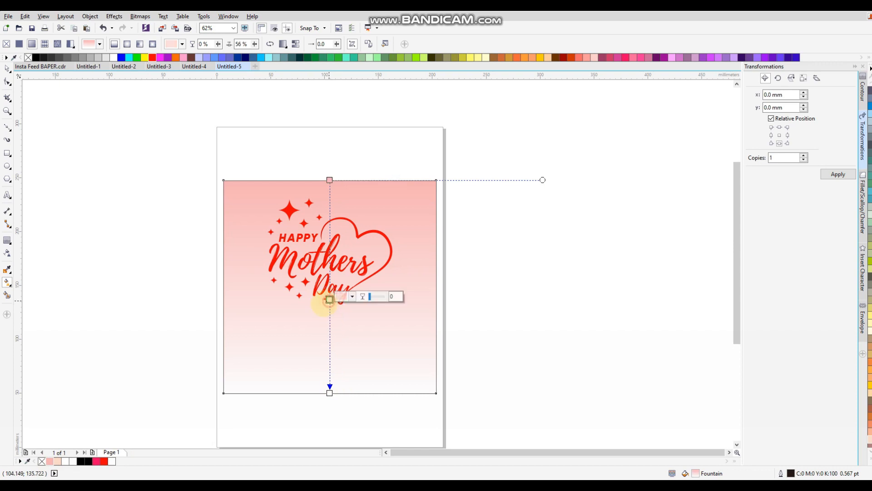
pyautogui.click(69, 461)
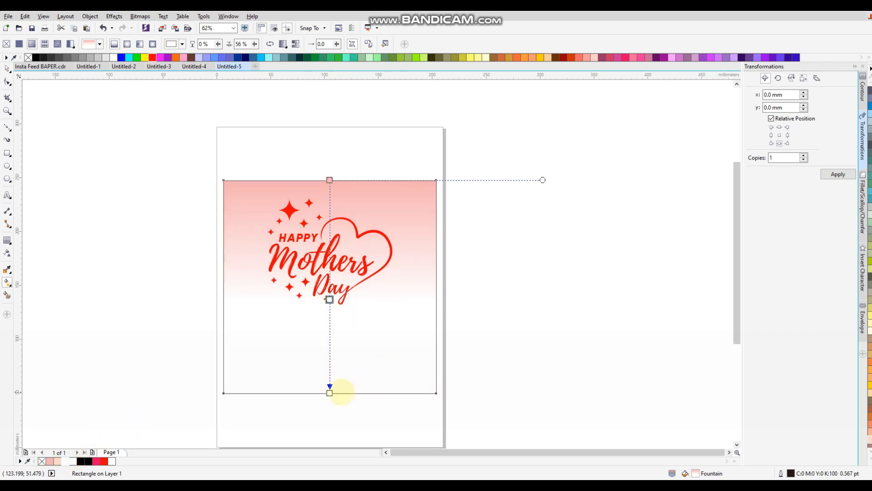
pyautogui.click(329, 393)
pyautogui.click(58, 461)
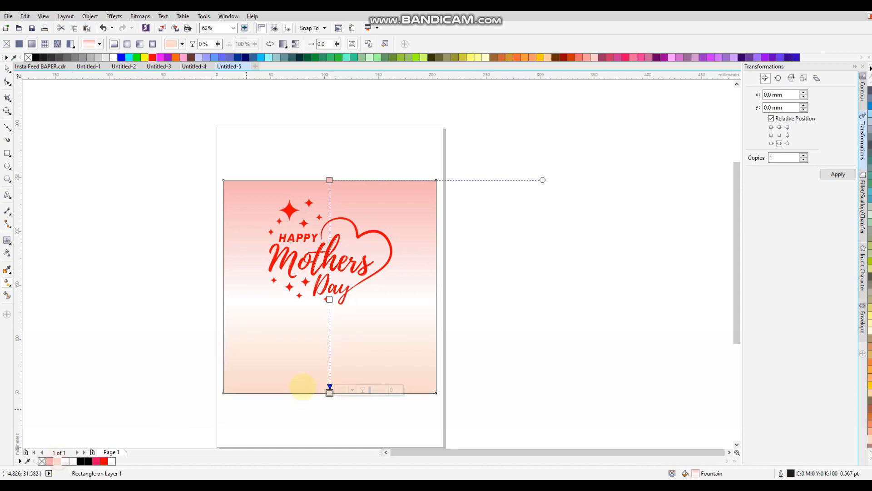
# Step: Extend the gradient beyond the square's edges, lower its midpoint, and tilt it slightly
pyautogui.moveTo(330, 393); pyautogui.dragTo(330, 414)
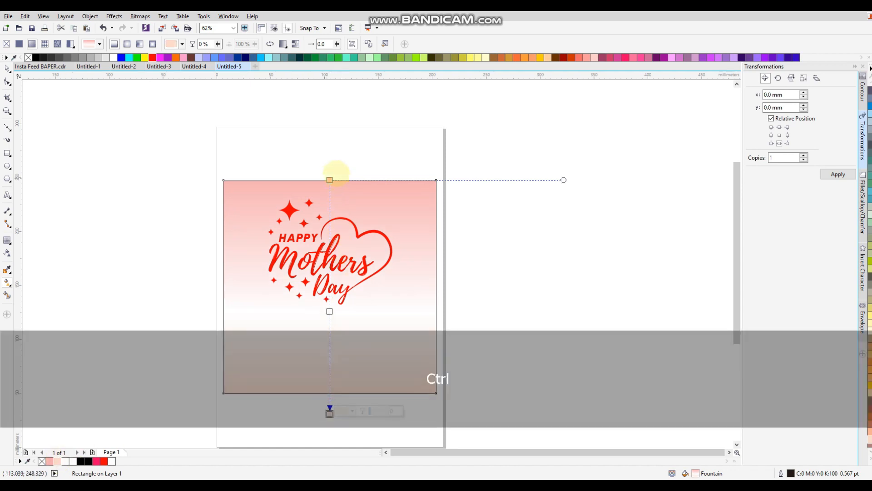
pyautogui.moveTo(330, 180); pyautogui.dragTo(330, 118)
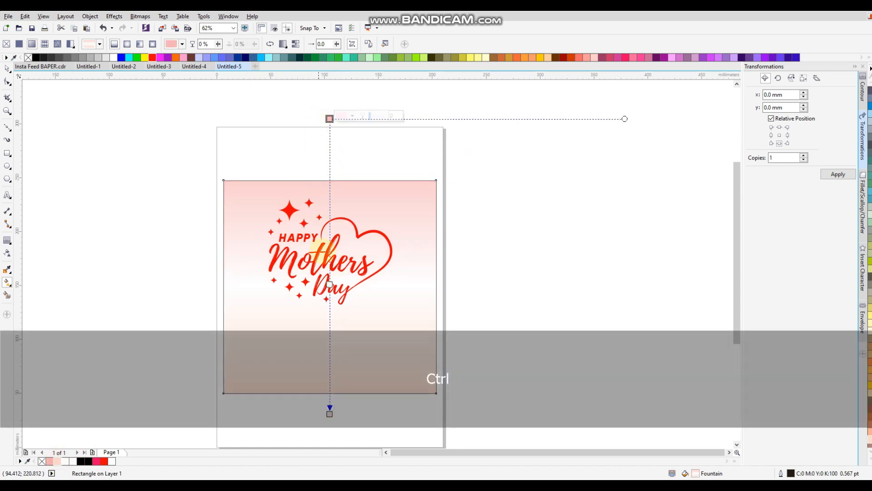
pyautogui.moveTo(330, 285); pyautogui.dragTo(330, 299)
pyautogui.moveTo(330, 119); pyautogui.dragTo(370, 120)
pyautogui.moveTo(330, 414); pyautogui.dragTo(314, 419)
pyautogui.click(7, 68)
# Step: Move the Mothers Day artwork off the page to the right
pyautogui.click(86, 102)
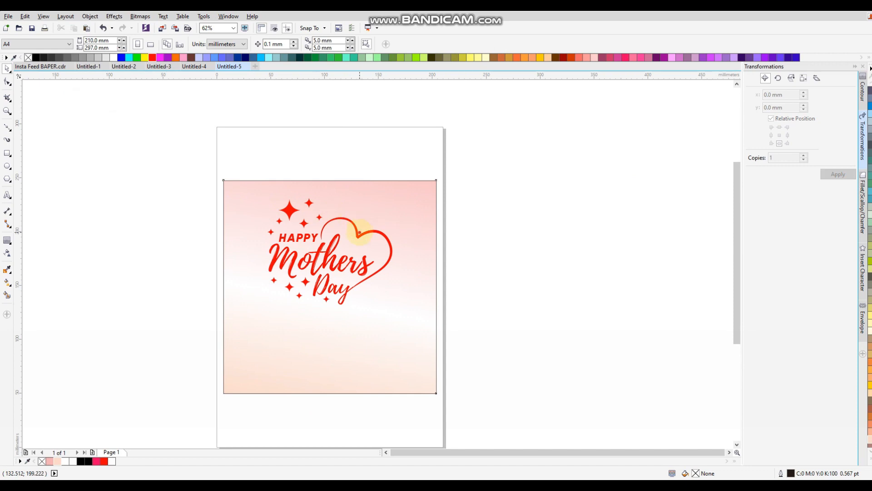
pyautogui.click(359, 232)
pyautogui.click(359, 232)
pyautogui.moveTo(359, 233); pyautogui.dragTo(571, 227)
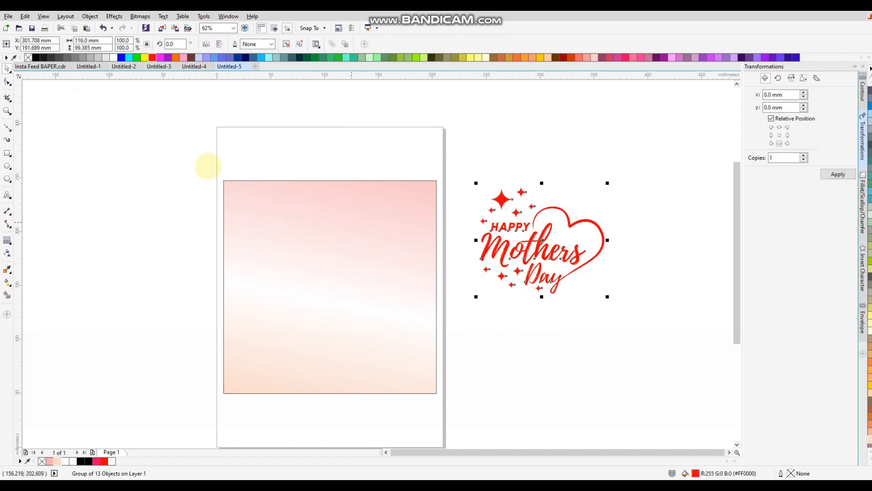
# Step: Draw many circles of varied sizes scattered across the gradient square
pyautogui.click(177, 154)
pyautogui.moveTo(235, 201)
pyautogui.mouseDown()
pyautogui.moveTo(262, 229)
pyautogui.moveTo(363, 241)
pyautogui.moveTo(383, 201)
pyautogui.mouseUp()
pyautogui.moveTo(304, 196); pyautogui.dragTo(311, 203)
pyautogui.moveTo(264, 251); pyautogui.dragTo(299, 308)
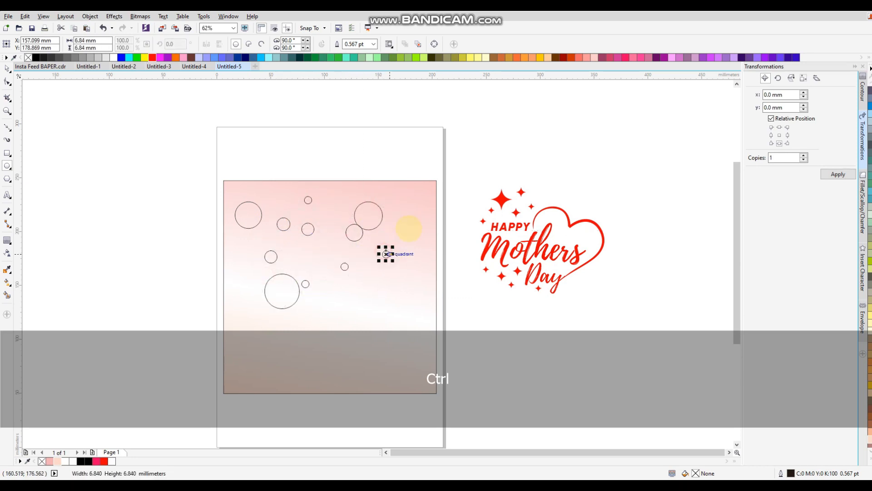
pyautogui.moveTo(311, 243); pyautogui.dragTo(342, 271)
pyautogui.moveTo(248, 282); pyautogui.dragTo(255, 312)
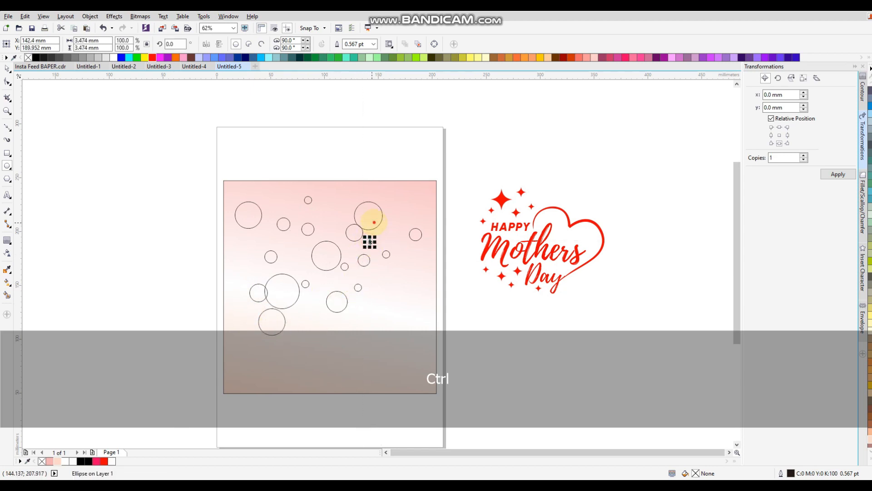
pyautogui.moveTo(416, 321); pyautogui.dragTo(418, 335)
pyautogui.moveTo(382, 312); pyautogui.dragTo(366, 339)
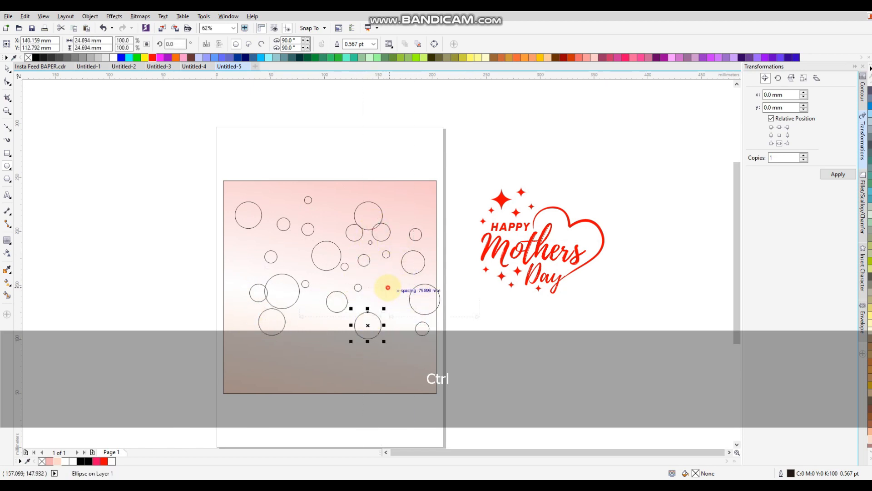
pyautogui.moveTo(369, 284); pyautogui.dragTo(358, 297)
pyautogui.moveTo(308, 309)
pyautogui.mouseDown()
pyautogui.moveTo(286, 332)
pyautogui.moveTo(388, 365)
pyautogui.mouseUp()
pyautogui.moveTo(258, 342); pyautogui.dragTo(279, 363)
pyautogui.moveTo(298, 364); pyautogui.dragTo(350, 407)
pyautogui.moveTo(290, 349); pyautogui.dragTo(313, 372)
pyautogui.moveTo(320, 332); pyautogui.dragTo(330, 341)
pyautogui.moveTo(319, 315); pyautogui.dragTo(332, 328)
pyautogui.moveTo(258, 301); pyautogui.dragTo(239, 322)
pyautogui.moveTo(236, 268); pyautogui.dragTo(238, 272)
pyautogui.moveTo(287, 247); pyautogui.dragTo(293, 252)
pyautogui.moveTo(293, 256); pyautogui.dragTo(308, 271)
pyautogui.moveTo(350, 252); pyautogui.dragTo(361, 264)
pyautogui.moveTo(389, 304); pyautogui.dragTo(414, 329)
# Step: Delete an unwanted bottom circle and draw replacement circles along the bottom and bottom right
pyautogui.click(7, 68)
pyautogui.click(333, 400)
pyautogui.press('Delete')
pyautogui.click(6, 178)
pyautogui.click(7, 167)
pyautogui.moveTo(306, 369); pyautogui.dragTo(327, 392)
pyautogui.hotkey('ctrl', 'z')
pyautogui.moveTo(330, 360); pyautogui.dragTo(344, 374)
pyautogui.moveTo(368, 371)
pyautogui.mouseDown()
pyautogui.moveTo(382, 385)
pyautogui.moveTo(410, 376)
pyautogui.mouseUp()
pyautogui.moveTo(410, 346); pyautogui.dragTo(413, 350)
# Step: Delete the unwanted large circle and select all 44 bubble circles
pyautogui.click(8, 68)
pyautogui.click(440, 296)
pyautogui.press('Delete')
pyautogui.moveTo(461, 404); pyautogui.dragTo(214, 181)
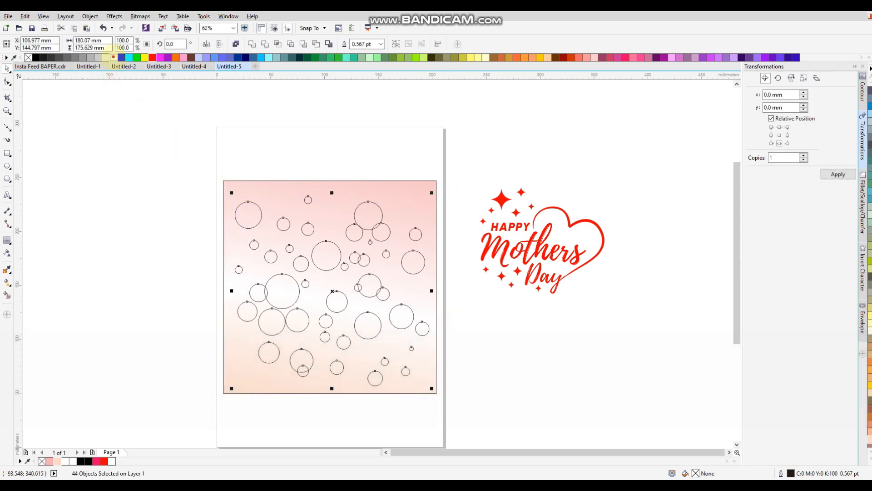
# Step: Make the 44 circles white with no outline, group them, and apply fountain gradient transparency
pyautogui.click(113, 57)
pyautogui.rightClick(28, 57)
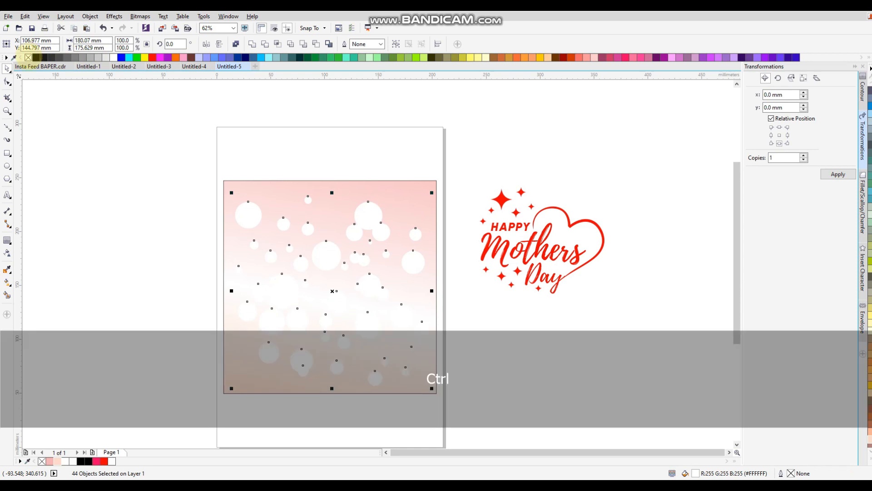
pyautogui.hotkey('ctrl', 'g')
pyautogui.click(7, 252)
pyautogui.click(19, 44)
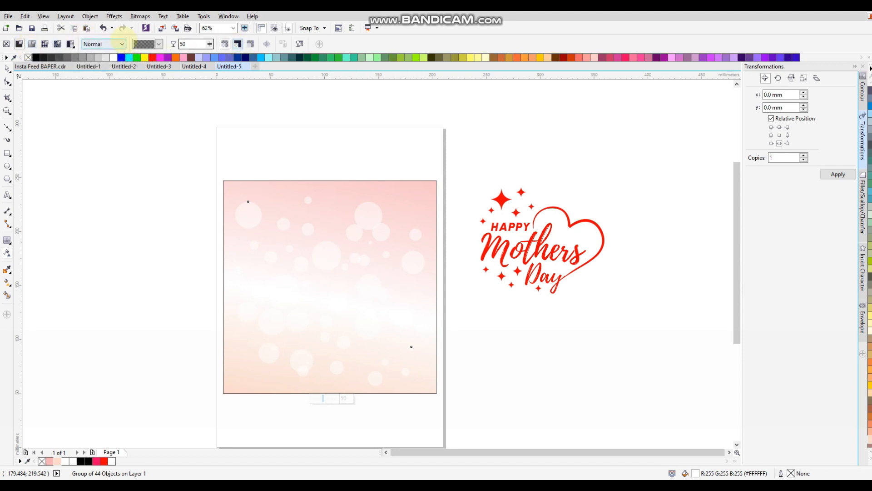
pyautogui.click(31, 43)
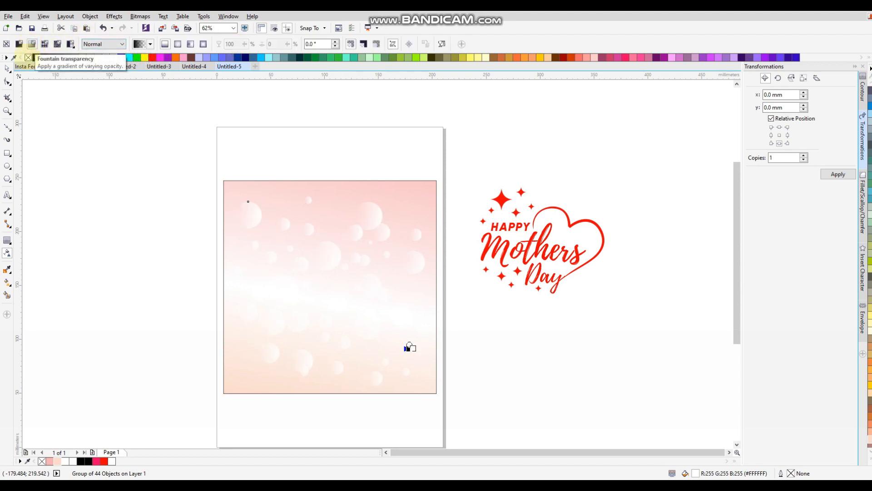
pyautogui.press('space')
# Step: Group the bubble group together with the pink gradient background rectangle
pyautogui.click(184, 151)
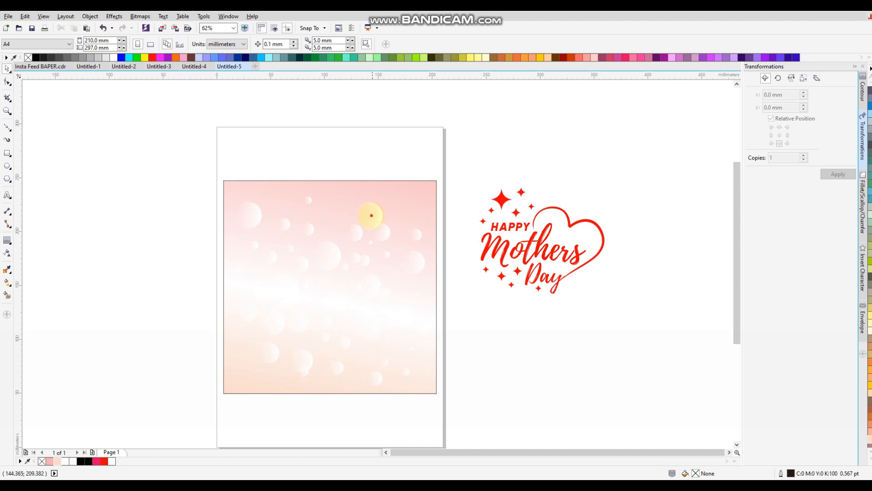
pyautogui.hotkey('ctrl', 'z')
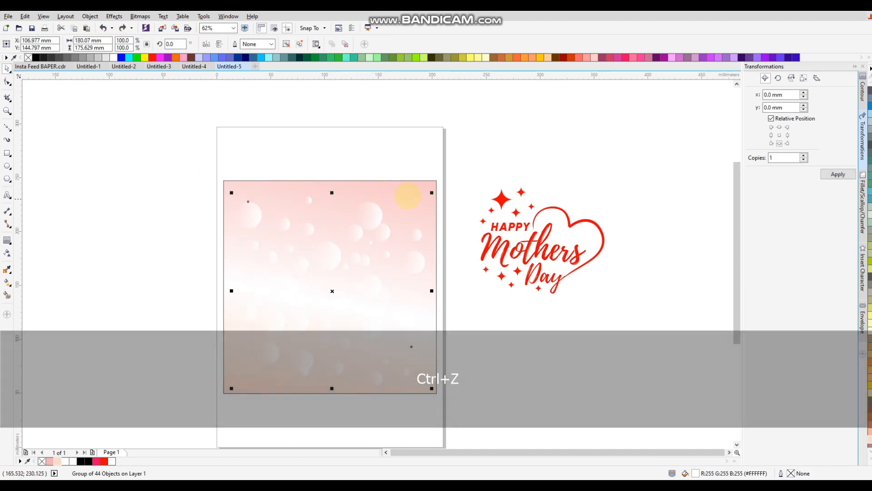
pyautogui.keyDown('shift'); pyautogui.click(413, 193); pyautogui.keyUp('shift')
pyautogui.hotkey('ctrl', 'g')
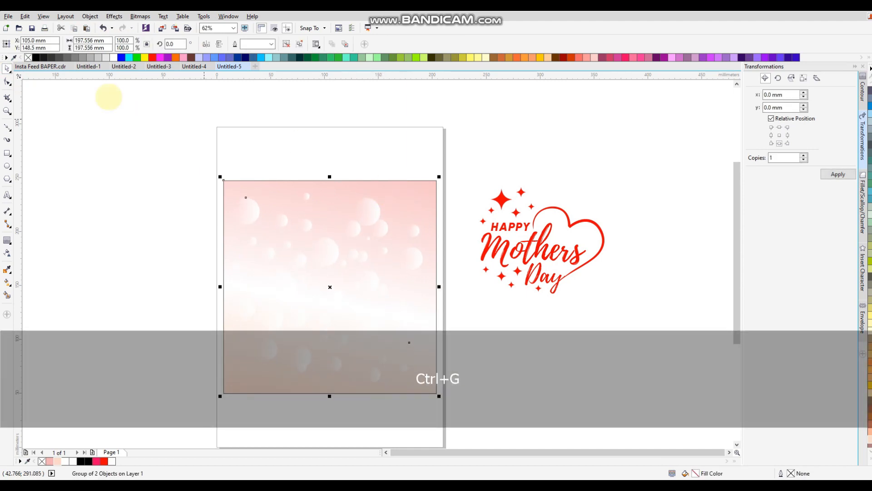
pyautogui.click(64, 91)
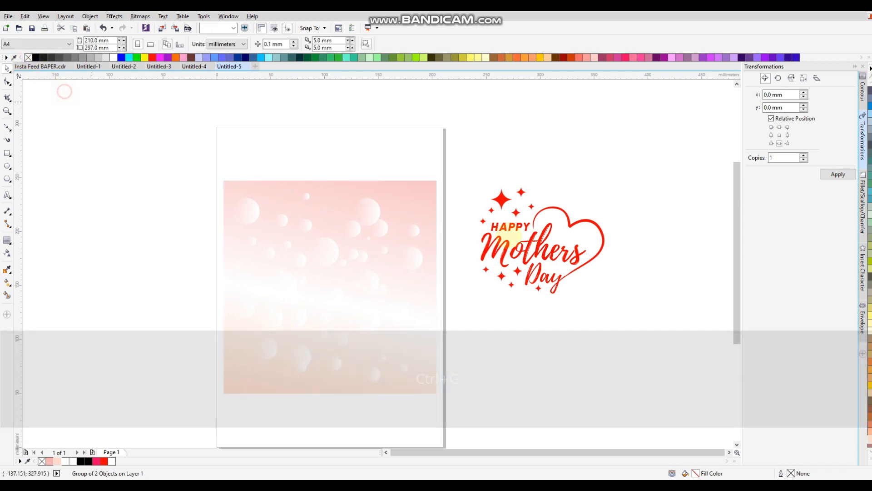
# Step: Centre the Mothers Day artwork on the bubble background, enlarge it, and move it up
pyautogui.click(534, 245)
pyautogui.press('shift')
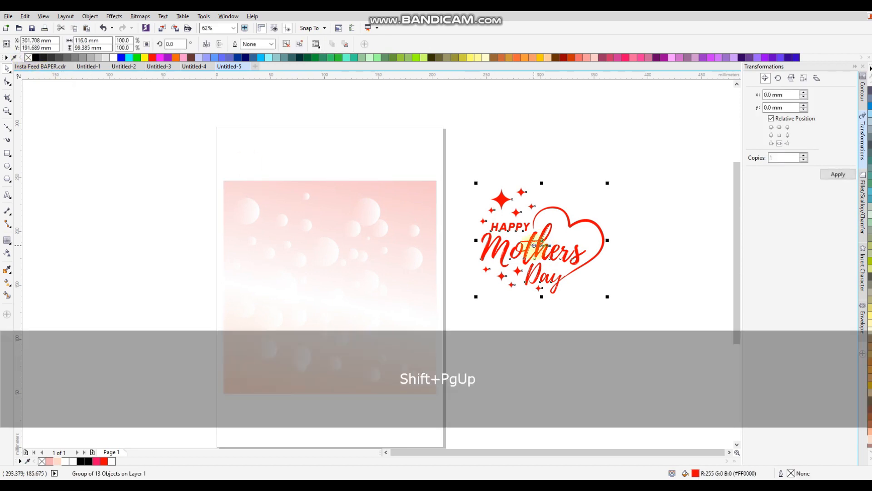
pyautogui.keyDown('shift'); pyautogui.click(401, 195); pyautogui.keyUp('shift')
pyautogui.press('c')
pyautogui.press('e')
pyautogui.click(495, 146)
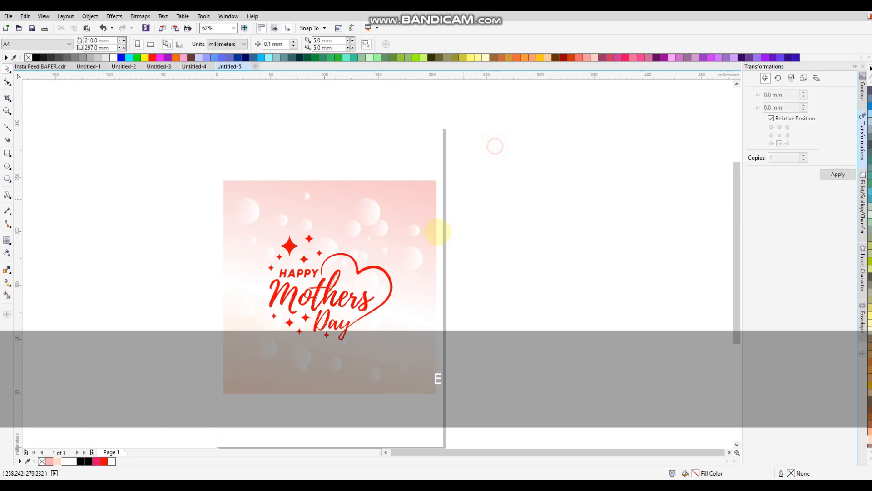
pyautogui.click(394, 231)
pyautogui.moveTo(395, 231); pyautogui.dragTo(409, 219)
pyautogui.moveTo(392, 265); pyautogui.dragTo(397, 251)
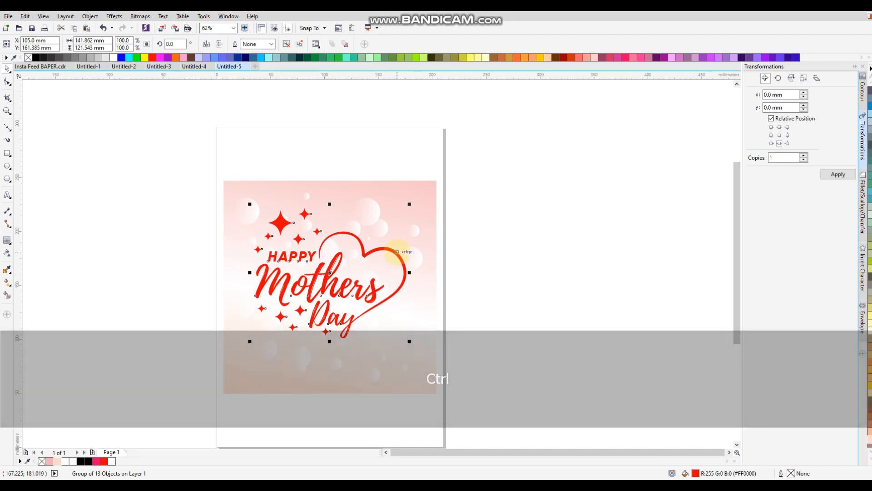
# Step: Offset the duplicate slightly down-left and send it one step backward as a shadow
pyautogui.scroll(4, 309, 294)
pyautogui.moveTo(309, 276); pyautogui.dragTo(301, 286)
pyautogui.scroll(1, 302, 286)
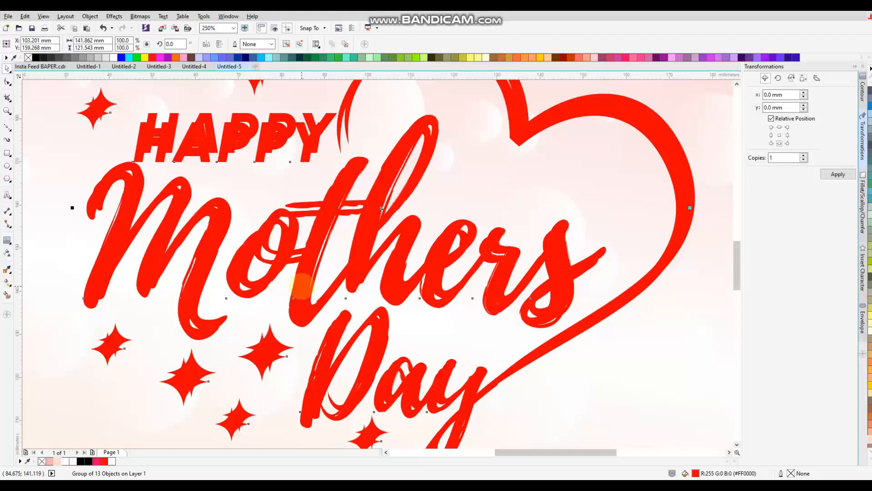
pyautogui.hotkey('ctrl', 'pagedown')
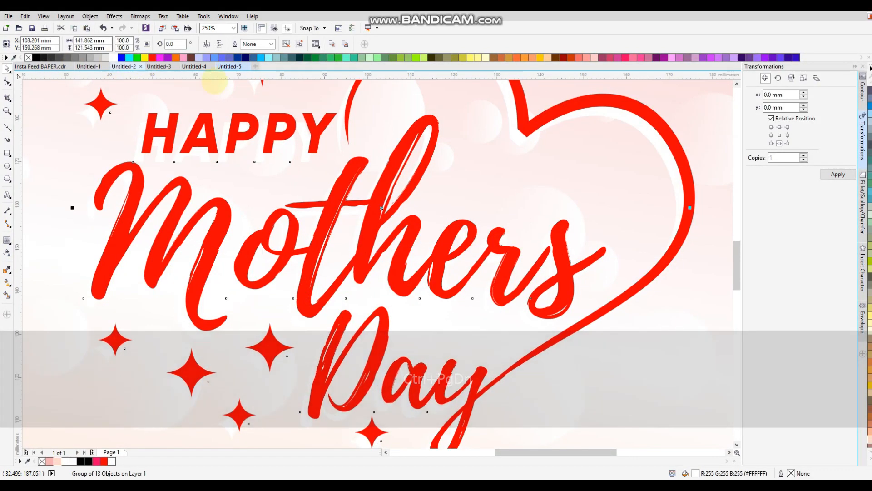
pyautogui.scroll(-1, 283, 108)
pyautogui.scroll(-1, 333, 155)
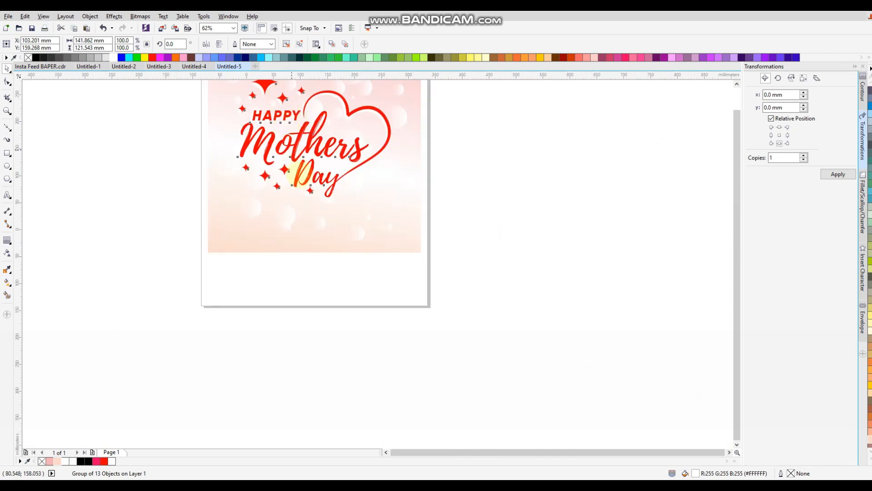
pyautogui.scroll(-1, 333, 155)
pyautogui.scroll(2, 327, 212)
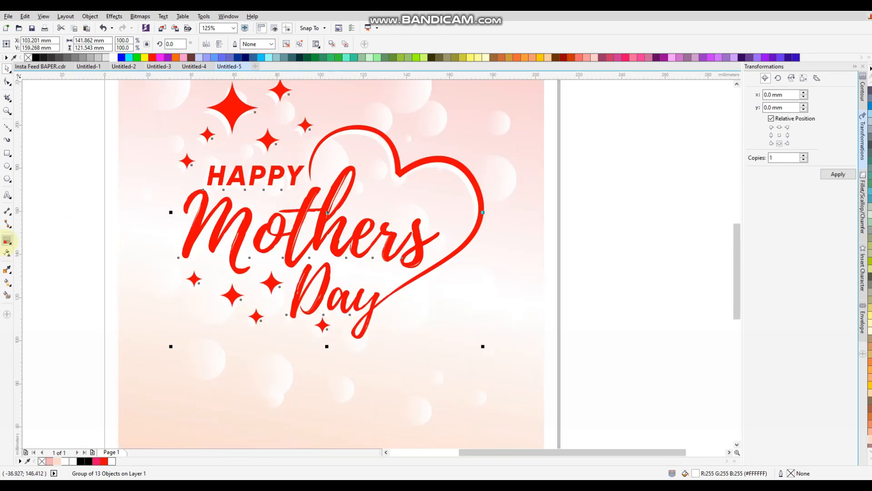
# Step: Add a drop shadow to the Mothers lettering with a feather of 5
pyautogui.click(7, 240)
pyautogui.click(36, 239)
pyautogui.moveTo(320, 214); pyautogui.dragTo(167, 232)
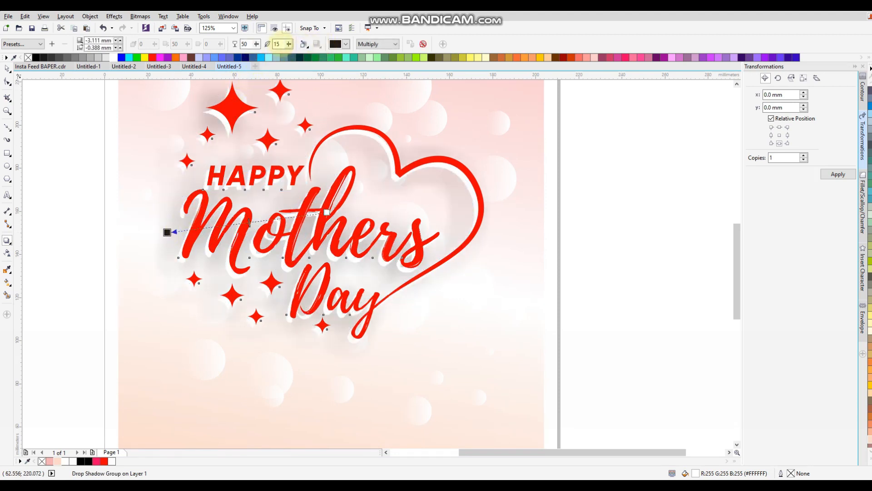
pyautogui.write('5')
pyautogui.press('Return')
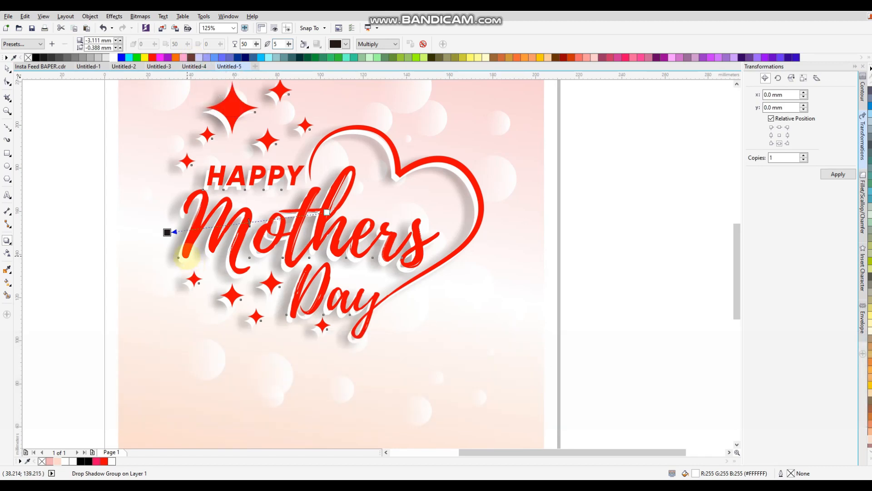
# Step: Move the shadow slightly left behind the lettering and set its opacity to 60
pyautogui.scroll(2, 185, 256)
pyautogui.moveTo(164, 216); pyautogui.dragTo(155, 215)
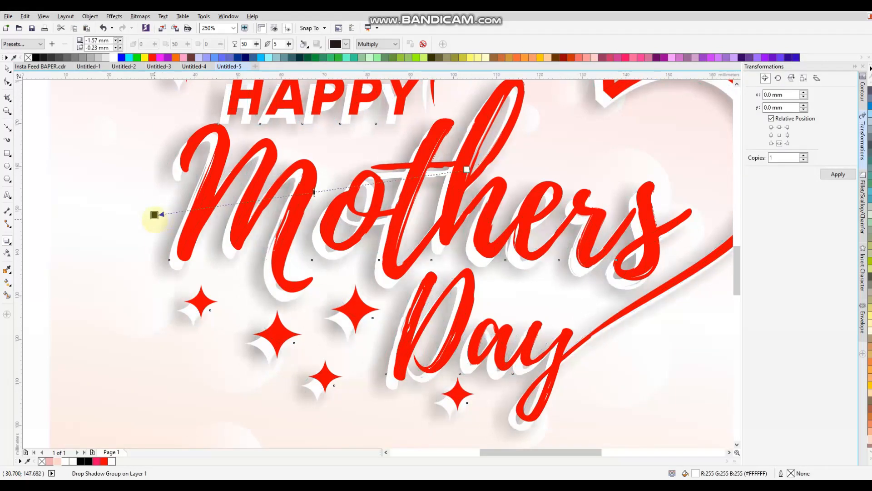
pyautogui.moveTo(257, 45); pyautogui.dragTo(268, 40)
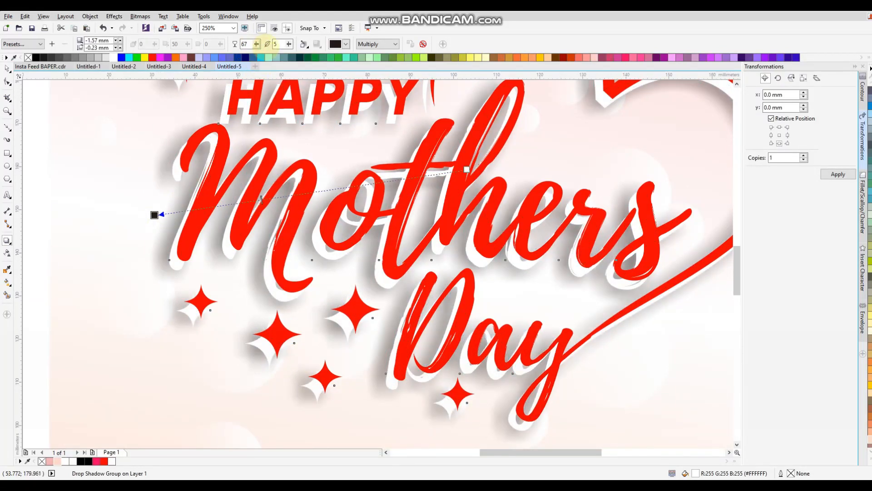
pyautogui.hotkey('ctrl', 'z')
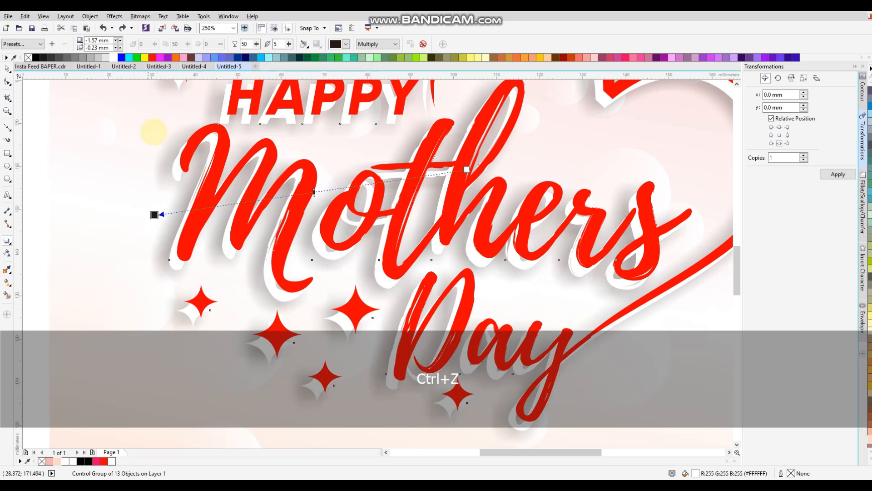
pyautogui.moveTo(155, 215); pyautogui.dragTo(157, 215)
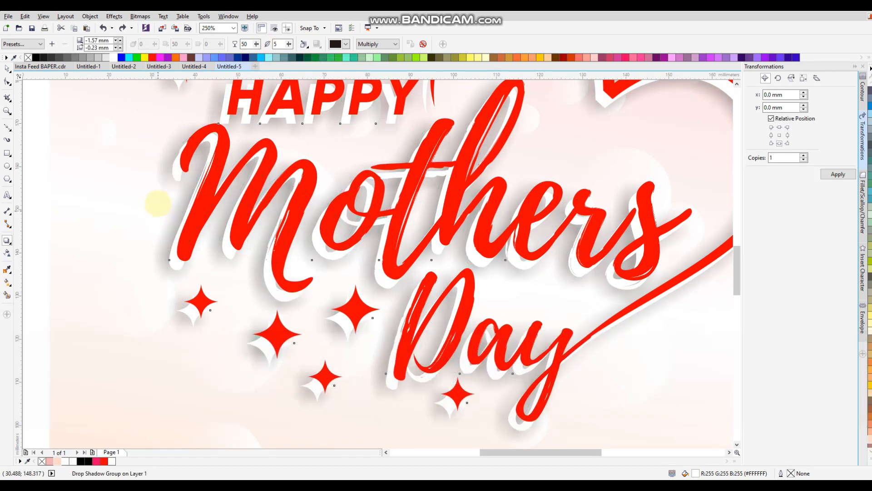
pyautogui.write('60')
pyautogui.press('Return')
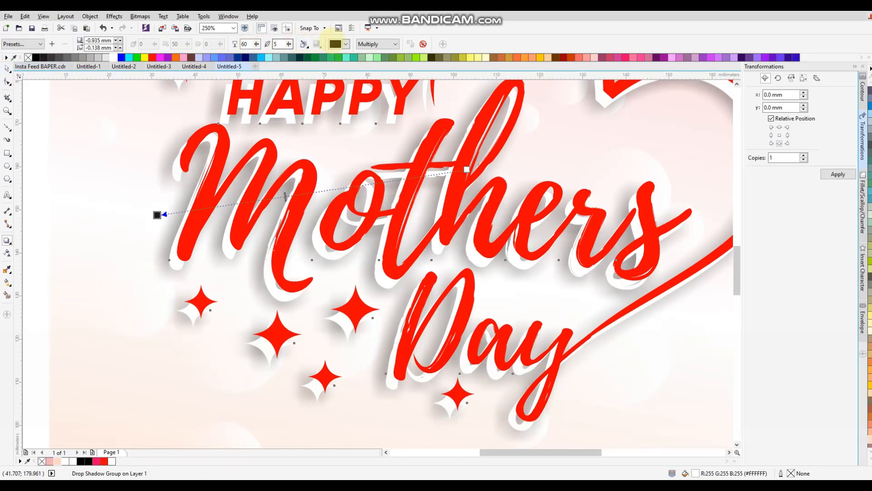
# Step: Sample a pink document colour for the lettering's drop shadow
pyautogui.click(7, 69)
pyautogui.scroll(-2, 244, 240)
pyautogui.scroll(1, 275, 175)
pyautogui.click(346, 44)
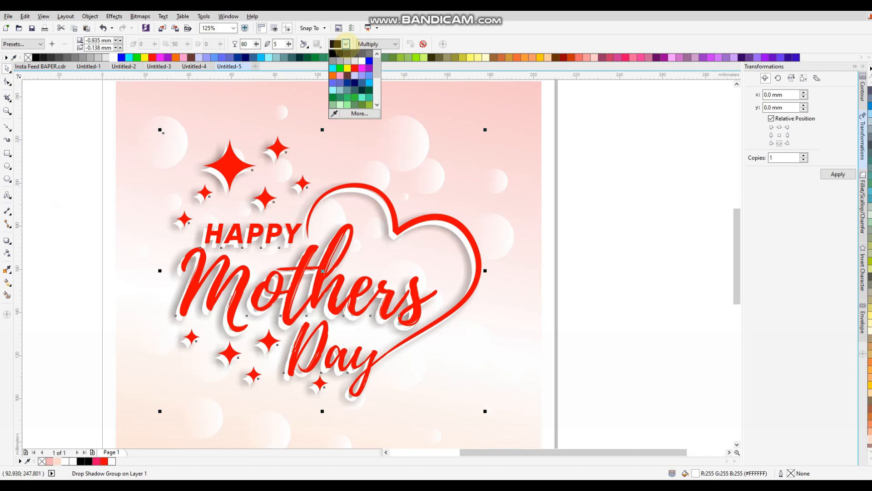
pyautogui.click(334, 113)
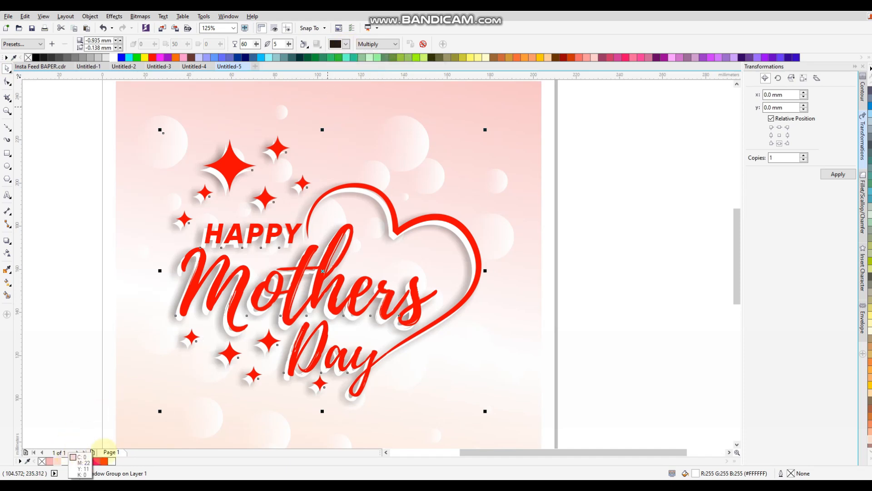
pyautogui.click(49, 462)
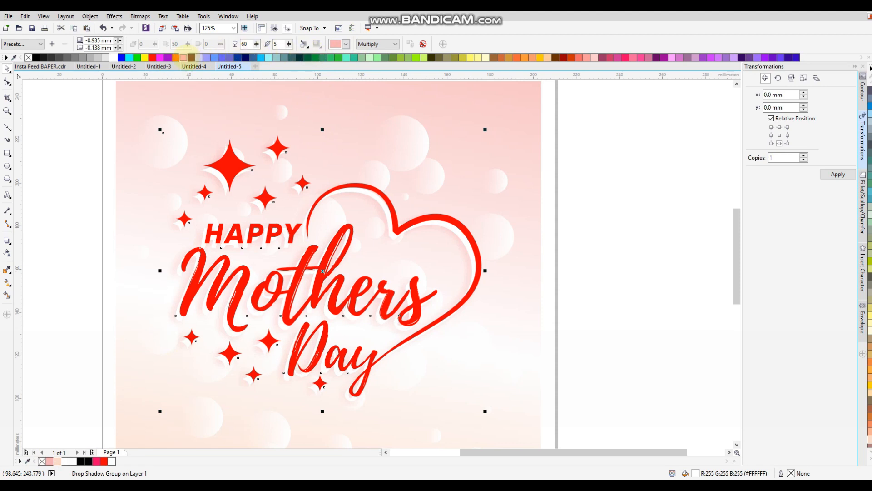
# Step: Change the shadow colour to a hot pink swatch from the colour dropdown
pyautogui.click(346, 44)
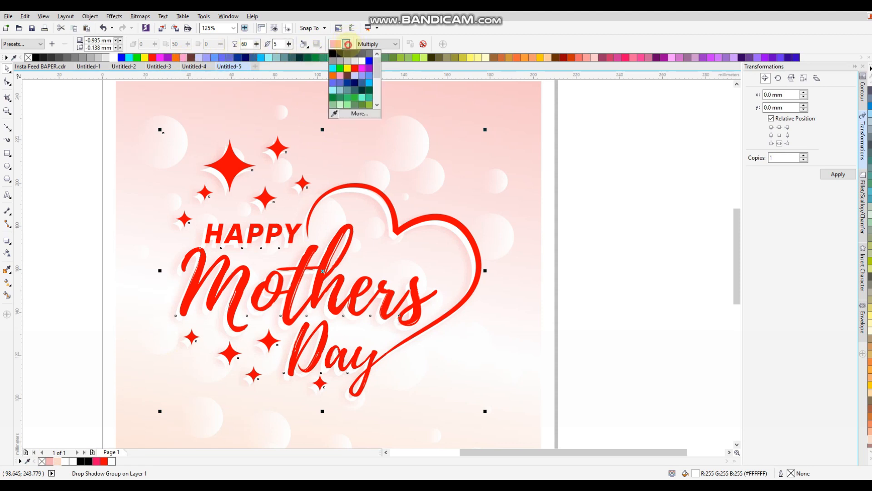
pyautogui.click(341, 72)
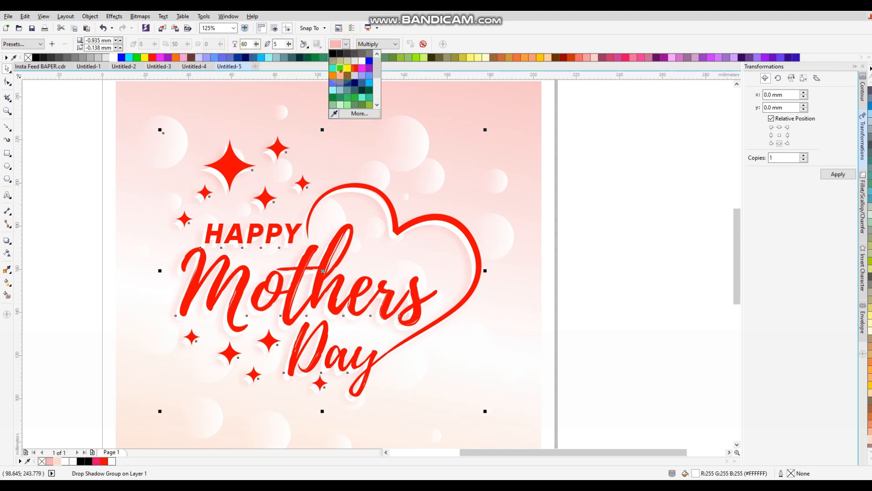
pyautogui.click(340, 76)
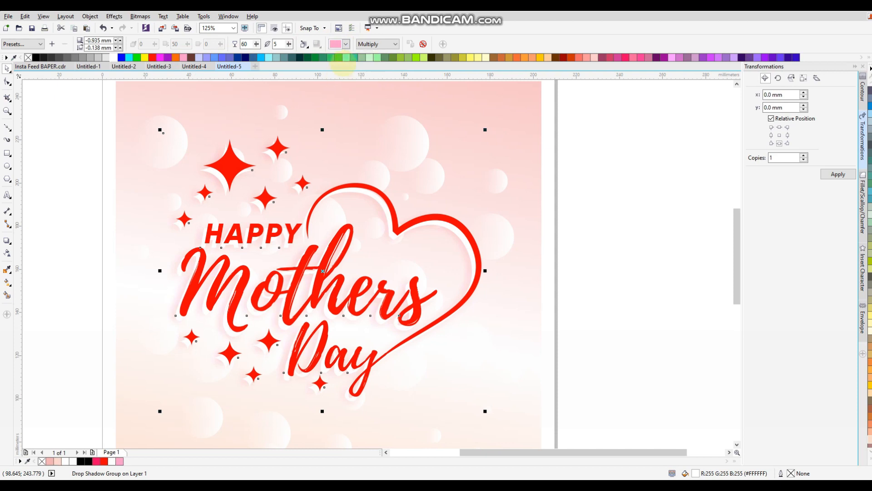
pyautogui.click(345, 44)
pyautogui.scroll(-2, 350, 80)
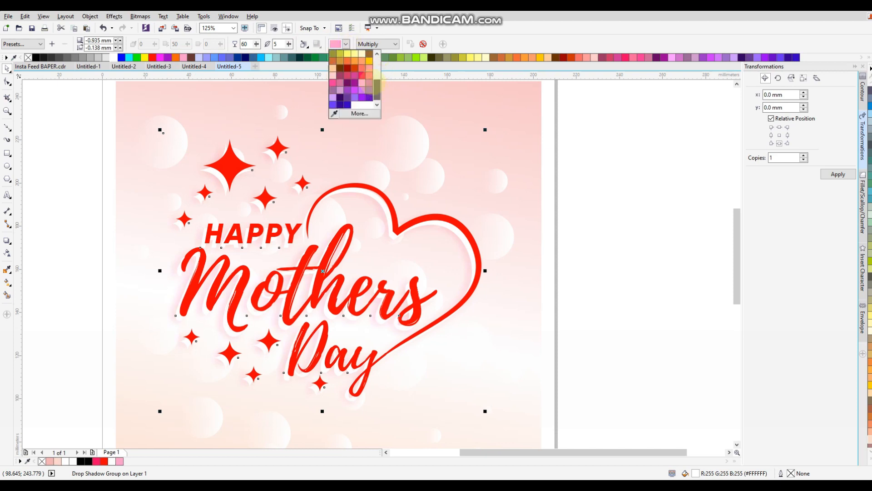
pyautogui.click(333, 82)
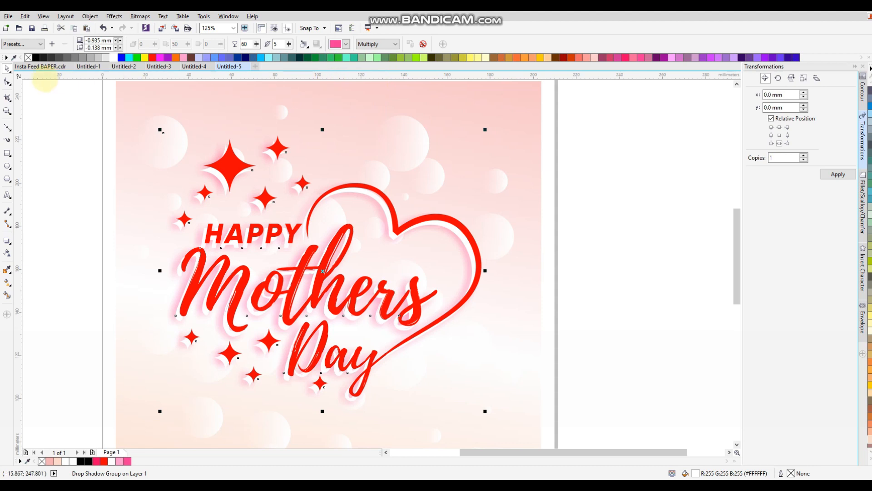
pyautogui.click(72, 117)
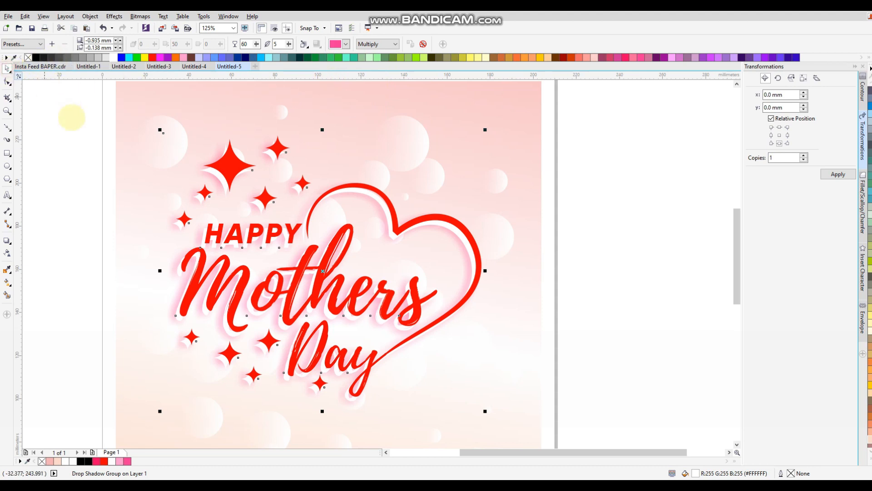
pyautogui.hotkey('ctrl', 'z')
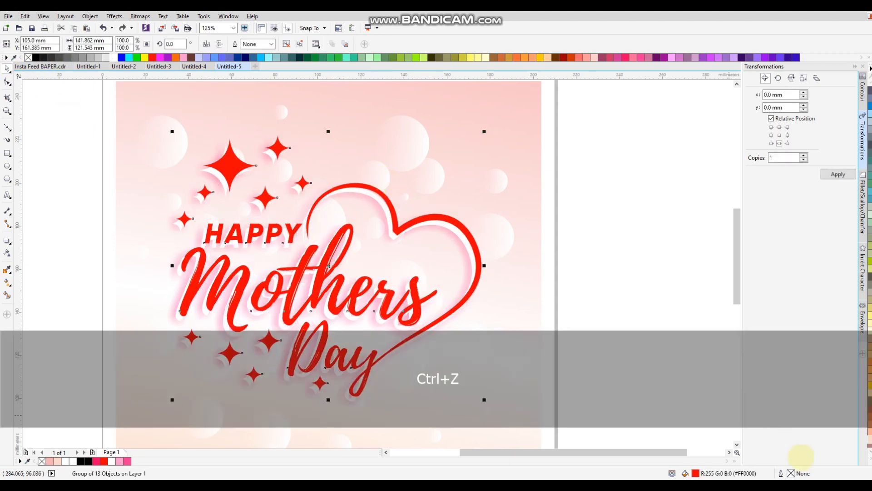
# Step: Fill the lettering, heart and sparkles group with crimson from the palette
pyautogui.click(870, 459)
pyautogui.click(856, 300)
pyautogui.click(616, 217)
pyautogui.scroll(-1, 501, 237)
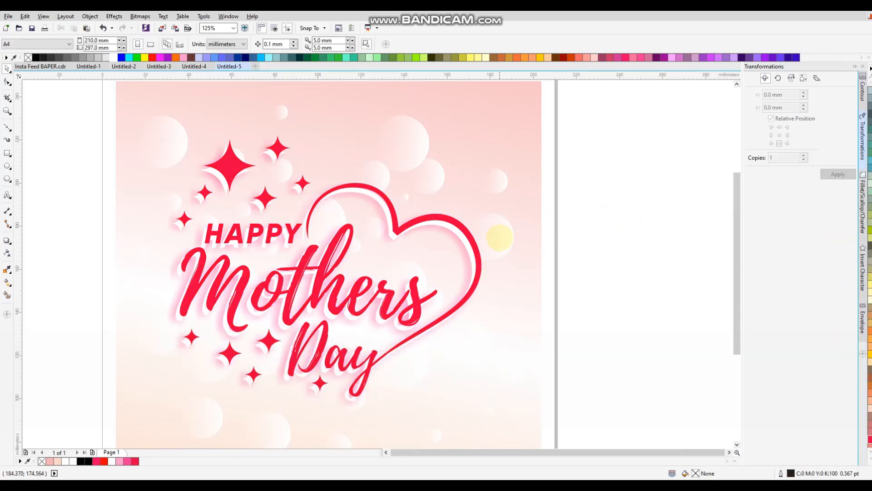
pyautogui.click(557, 215)
# Step: Group all the artwork, centre it on the page, and zoom to fit everything
pyautogui.moveTo(537, 170); pyautogui.dragTo(279, 332)
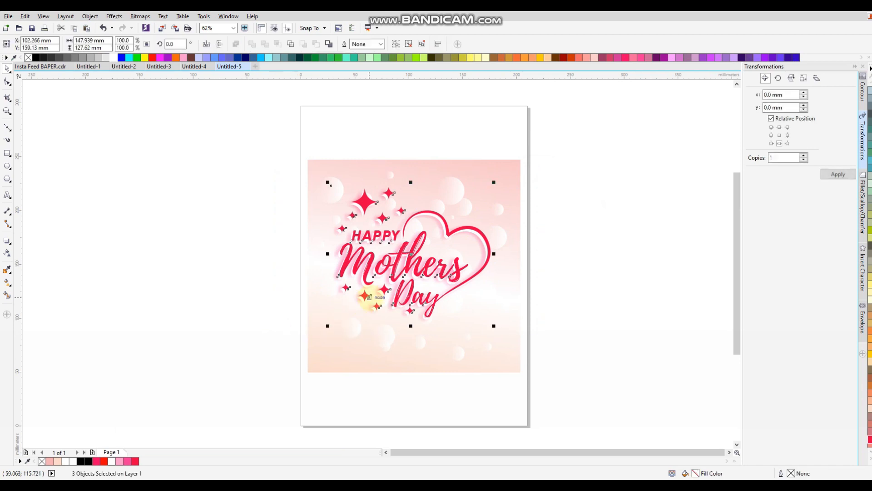
pyautogui.hotkey('ctrl', 'g')
pyautogui.press('p')
pyautogui.keyDown('shift'); pyautogui.click(469, 188); pyautogui.keyUp('shift')
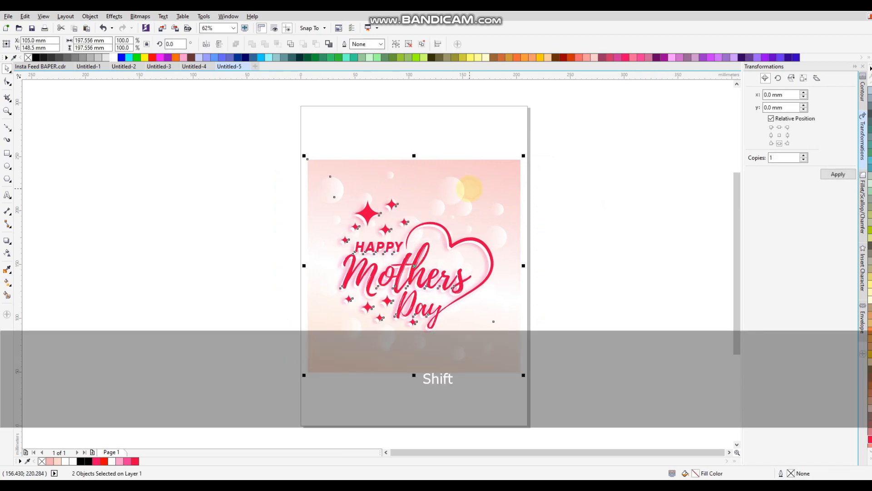
pyautogui.click(554, 188)
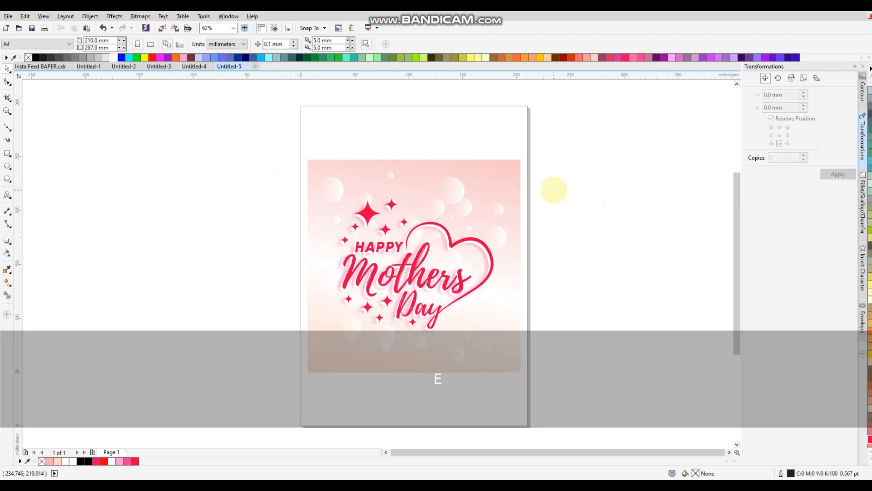
pyautogui.press('F4')
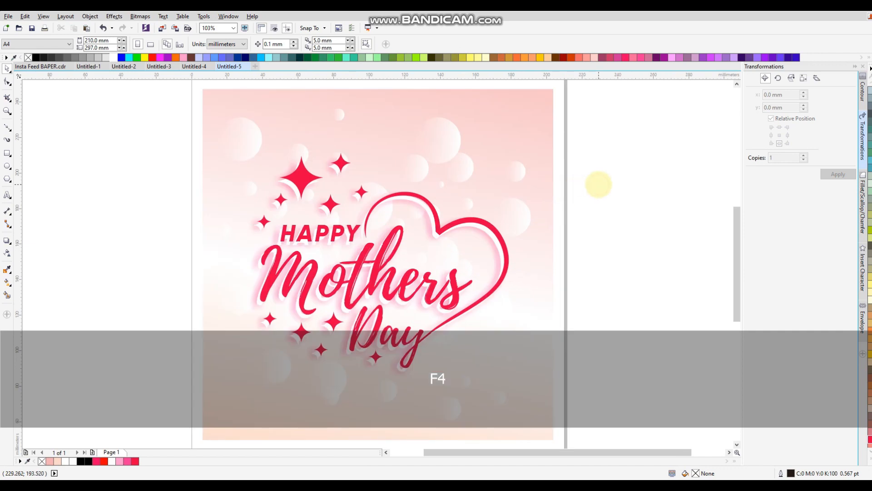